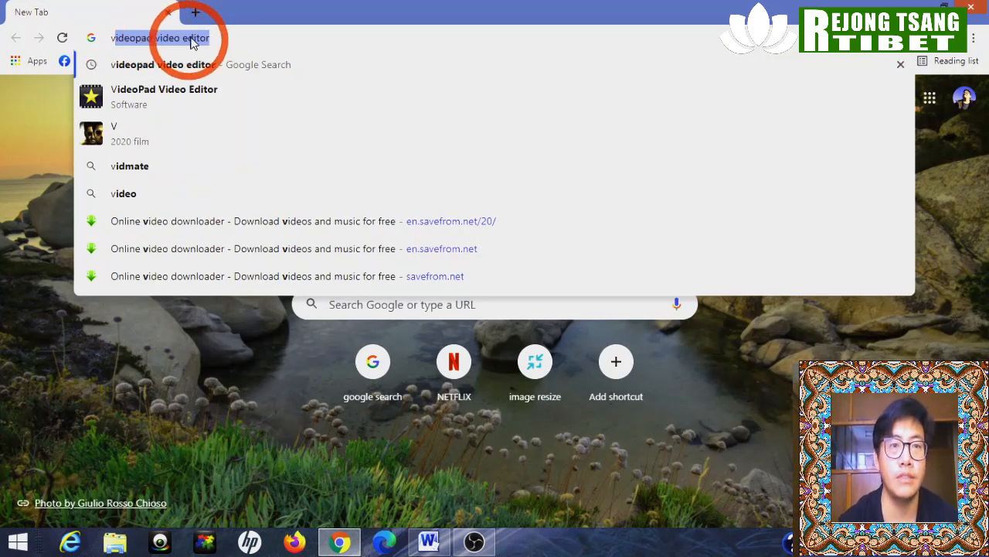
# Step: Search Google for videopad video editor and open the NCH Software download page from the results
pyautogui.click(137, 105)
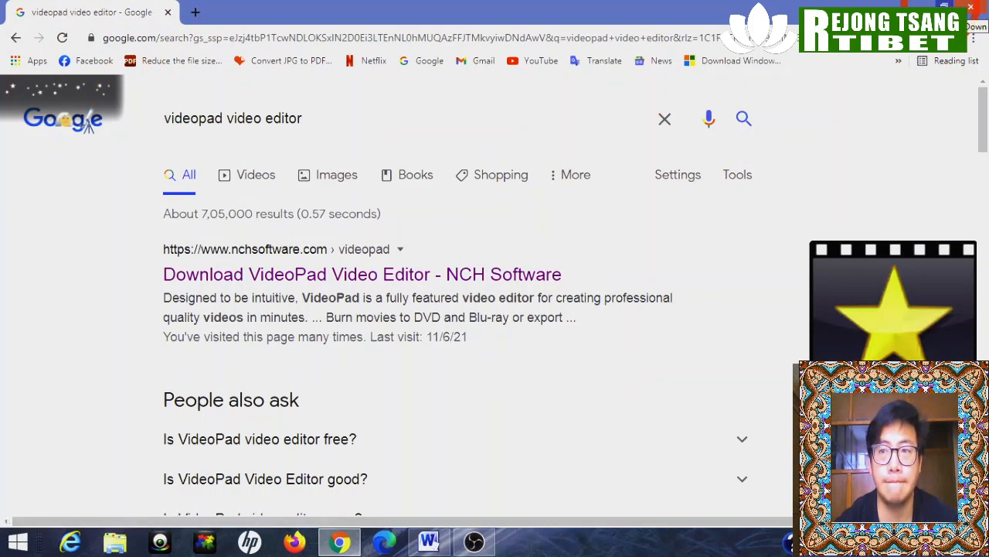
pyautogui.click(263, 274)
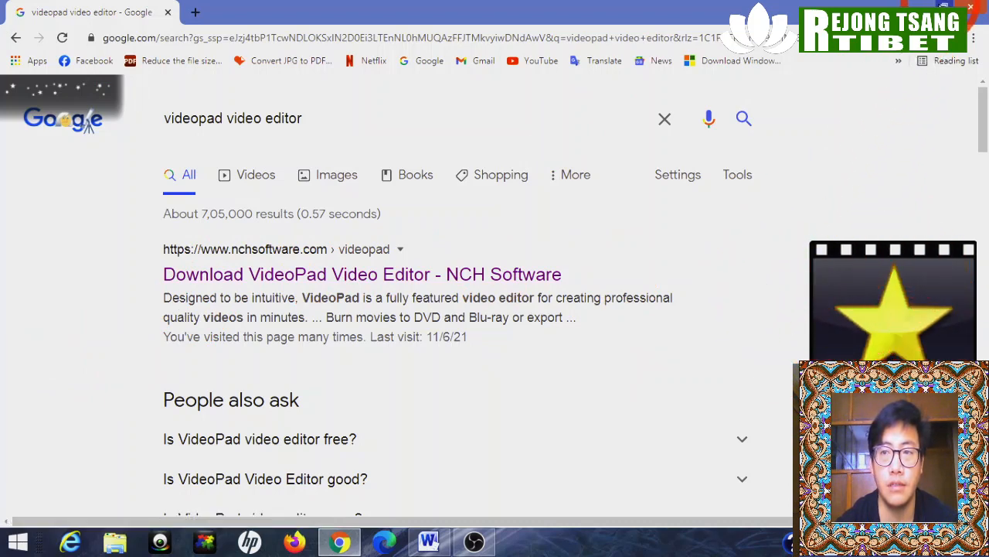
pyautogui.click(943, 6)
pyautogui.moveTo(842, 132); pyautogui.dragTo(913, 131)
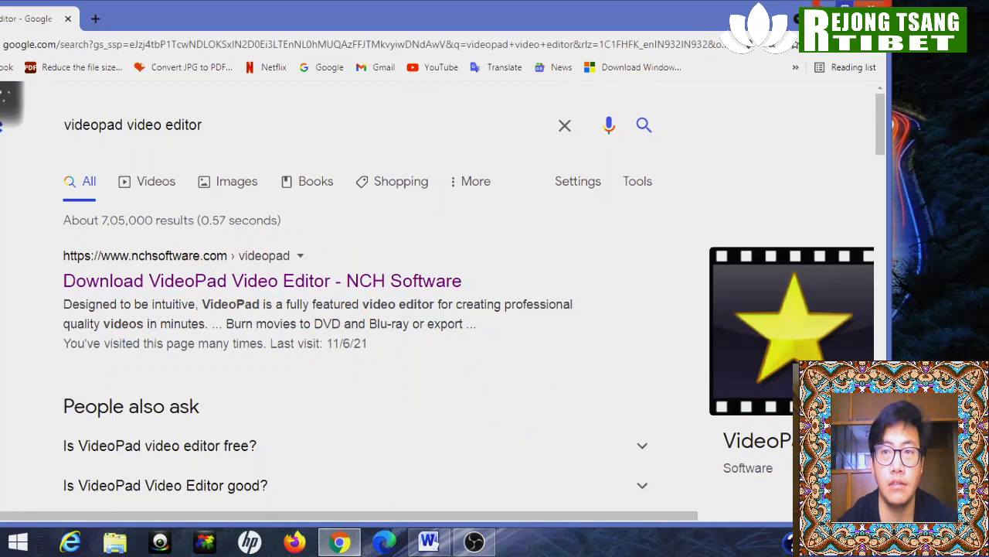
pyautogui.click(844, 6)
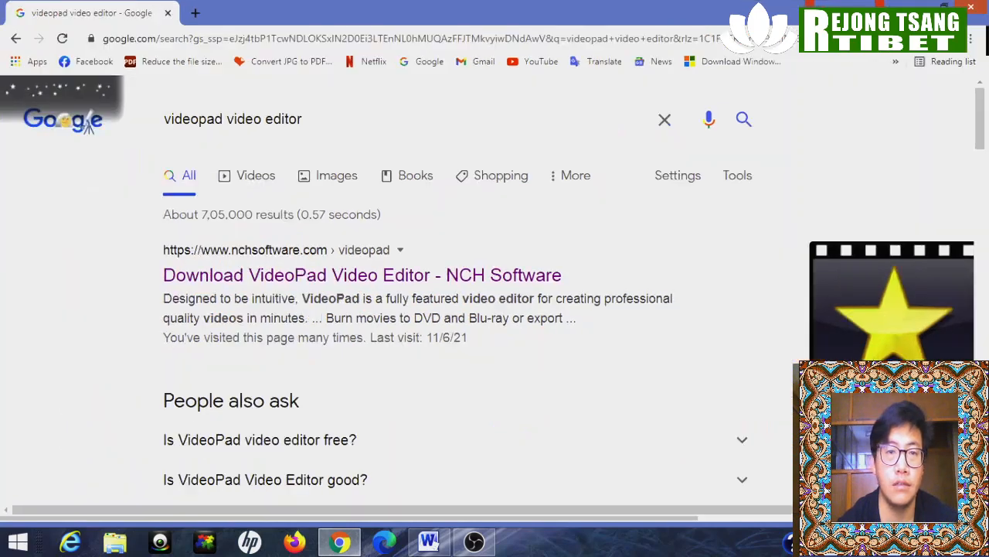
pyautogui.click(306, 279)
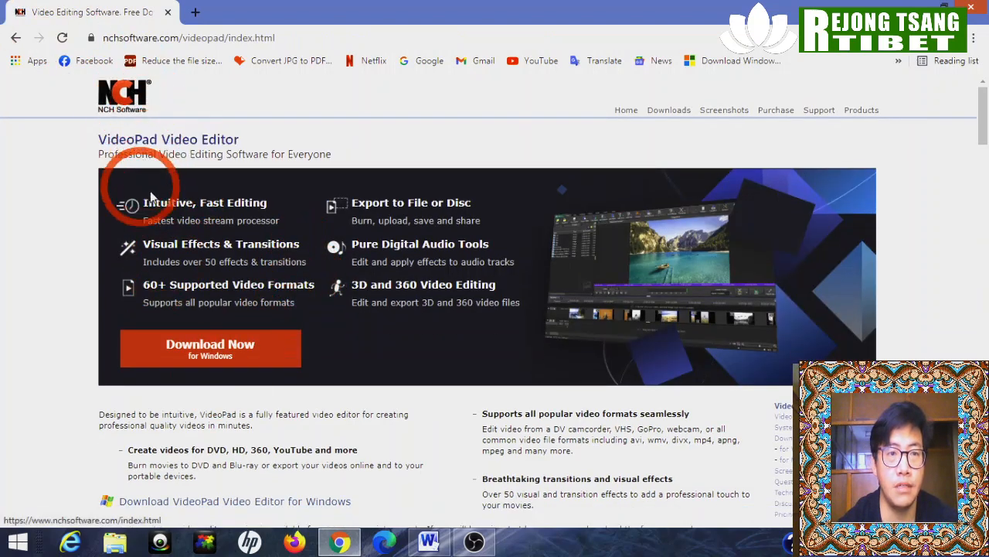
# Step: Download the VideoPad Video Editor installer for Windows from the NCH Software page
pyautogui.scroll(-3, 236, 255)
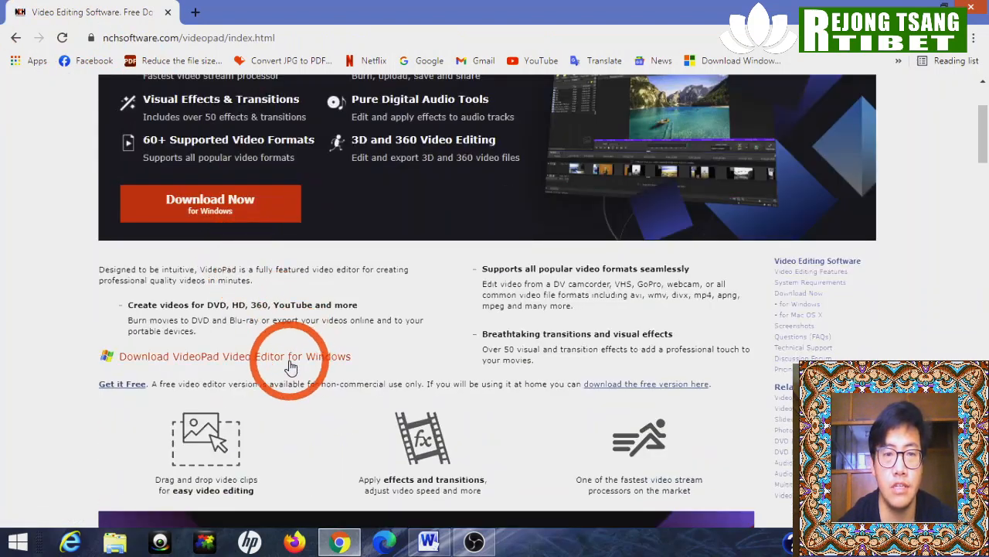
pyautogui.scroll(2, 283, 353)
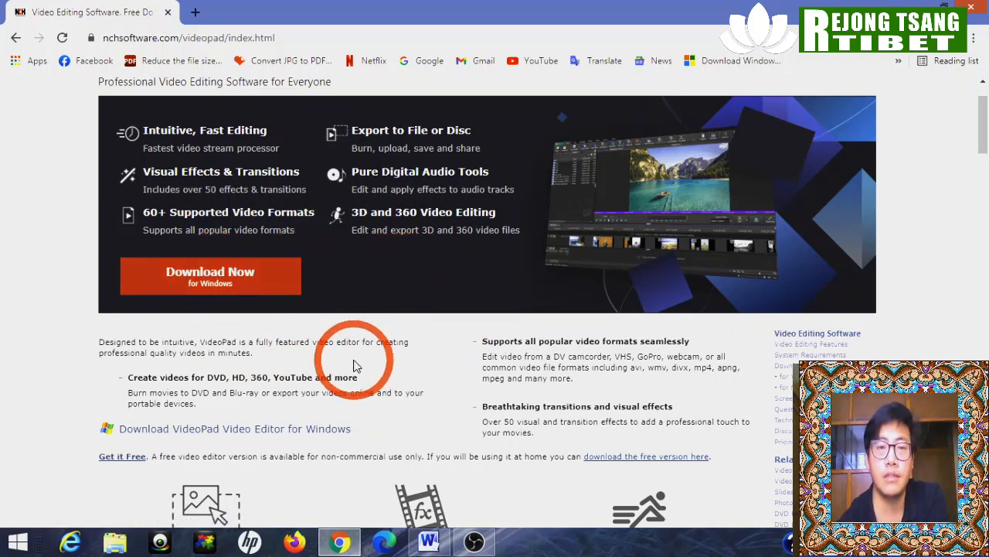
pyautogui.scroll(1, 352, 361)
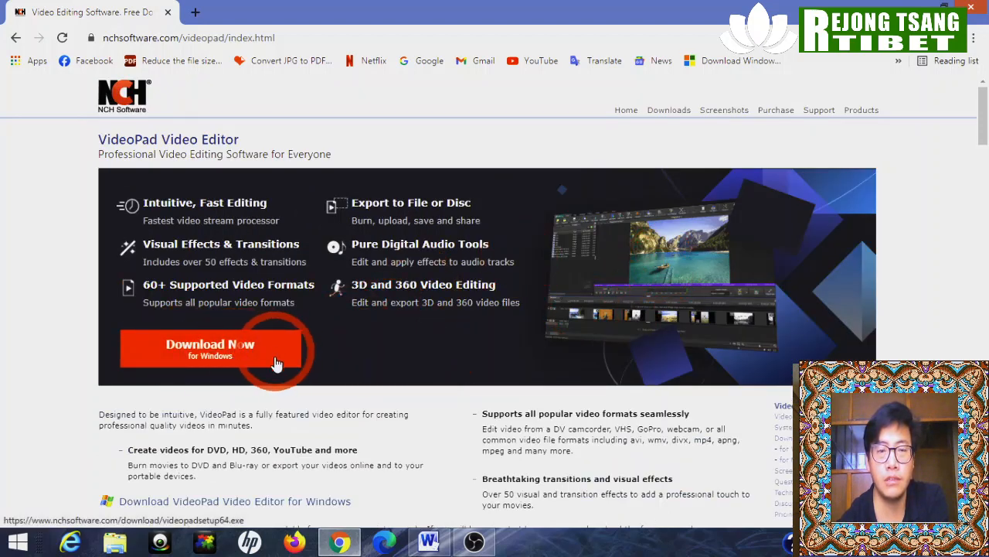
pyautogui.click(200, 352)
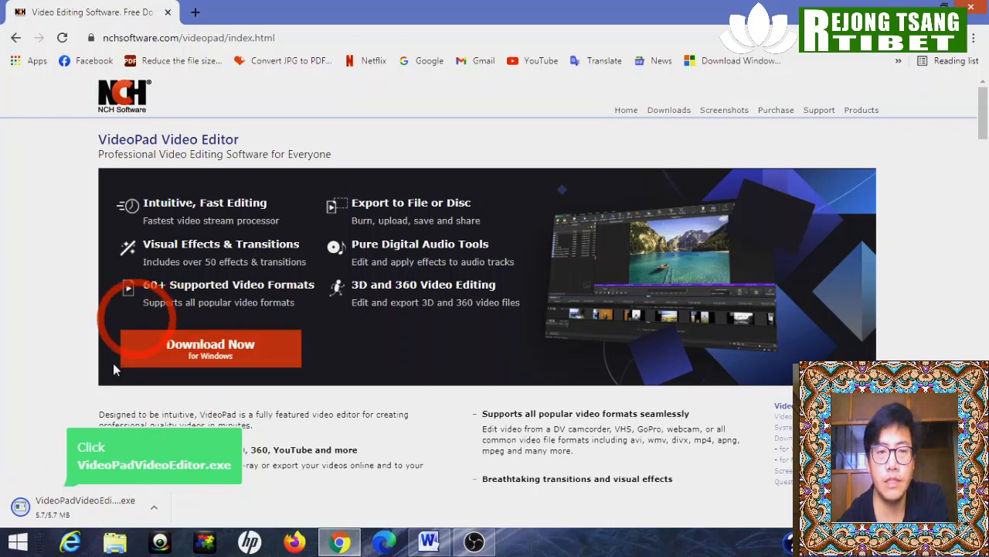
# Step: Run the downloaded VideoPad installer, read through the license agreement, and continue with the license terms accepted
pyautogui.click(69, 507)
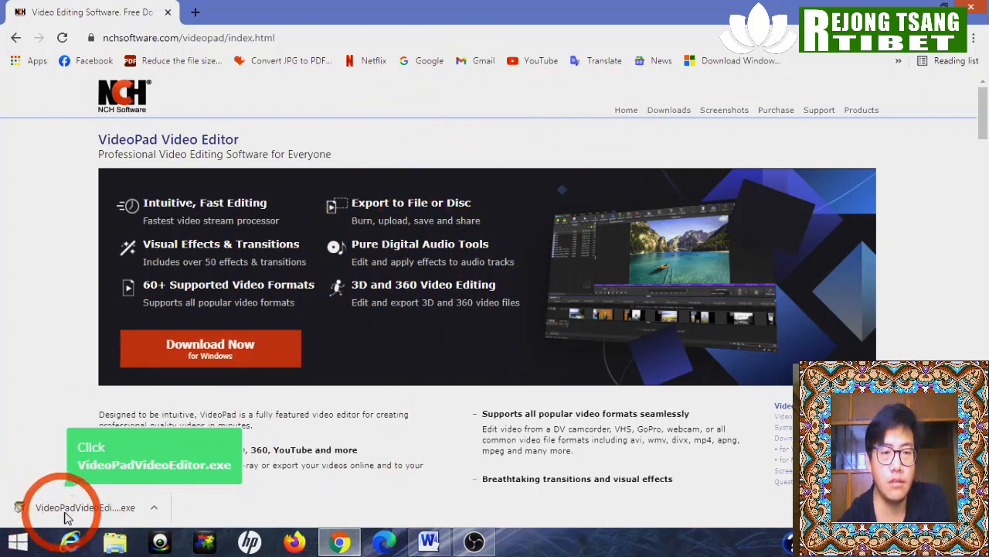
pyautogui.click(155, 510)
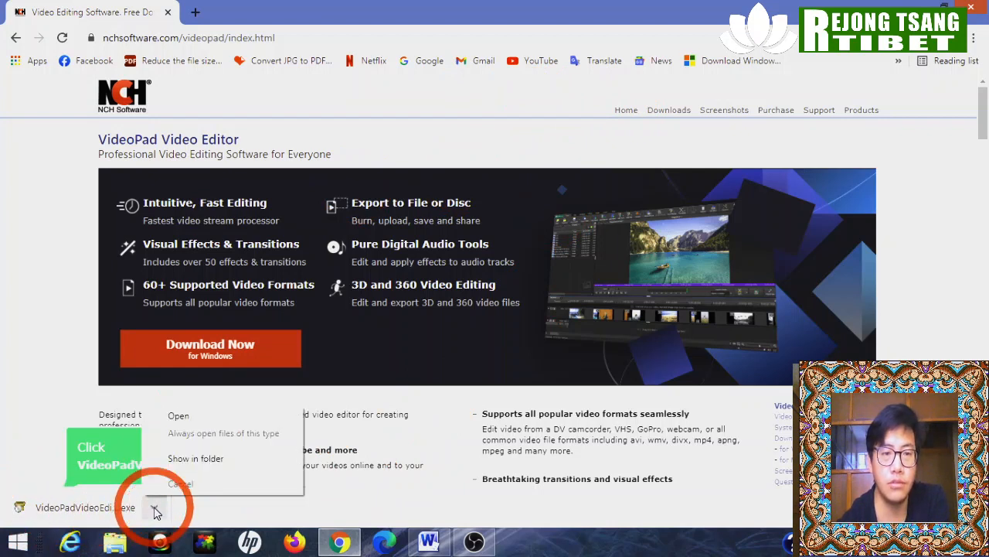
pyautogui.click(178, 416)
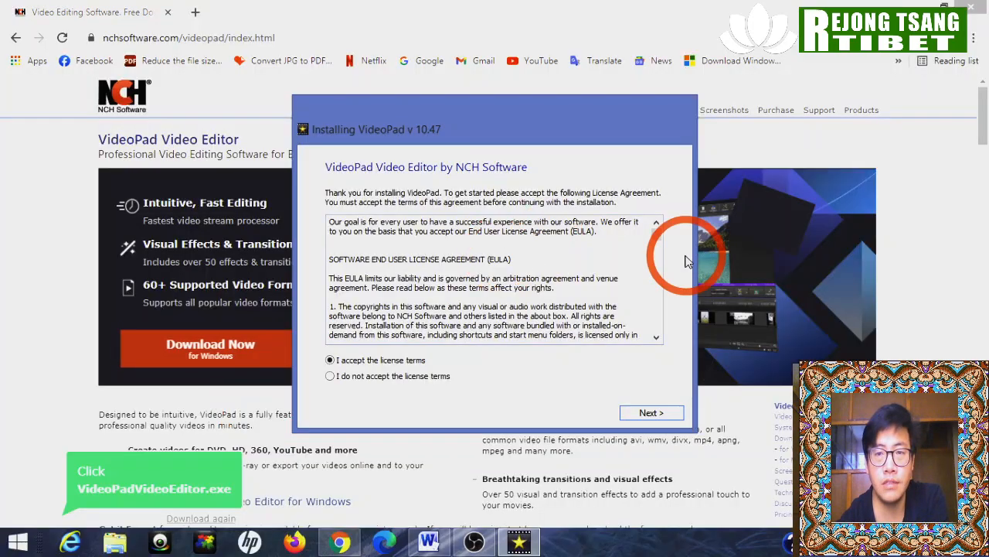
pyautogui.click(657, 237)
pyautogui.moveTo(659, 241); pyautogui.dragTo(647, 341)
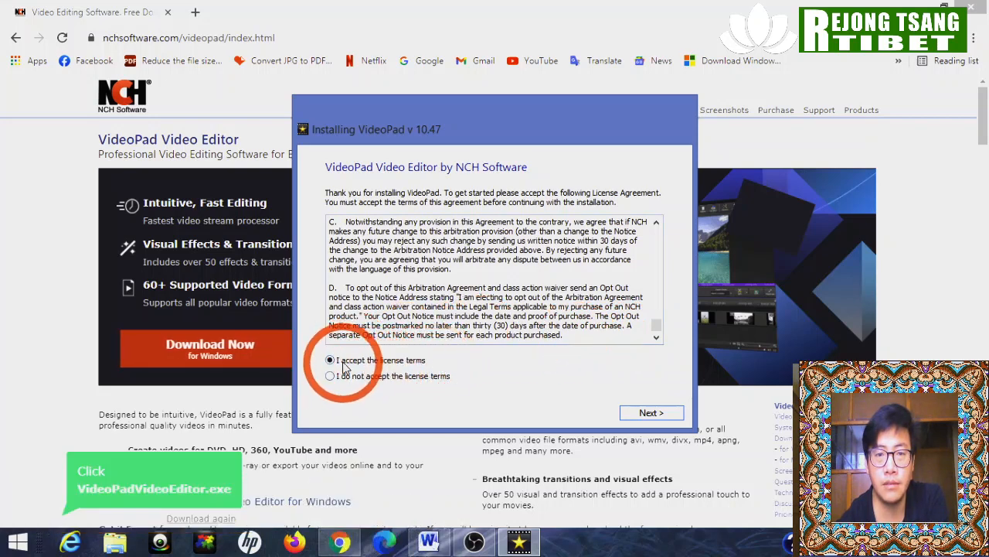
pyautogui.moveTo(656, 326)
pyautogui.mouseDown()
pyautogui.moveTo(659, 296)
pyautogui.moveTo(657, 340)
pyautogui.mouseUp()
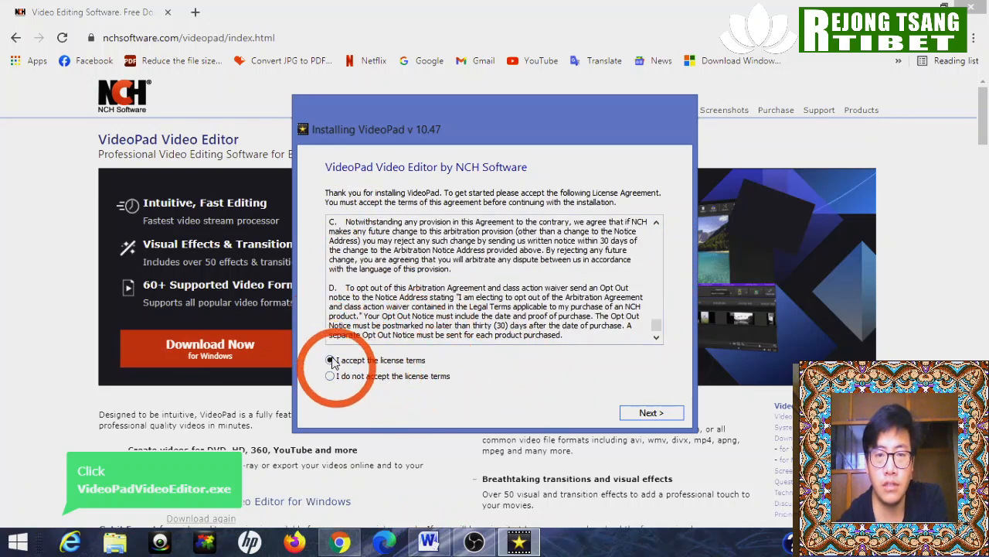
pyautogui.click(649, 413)
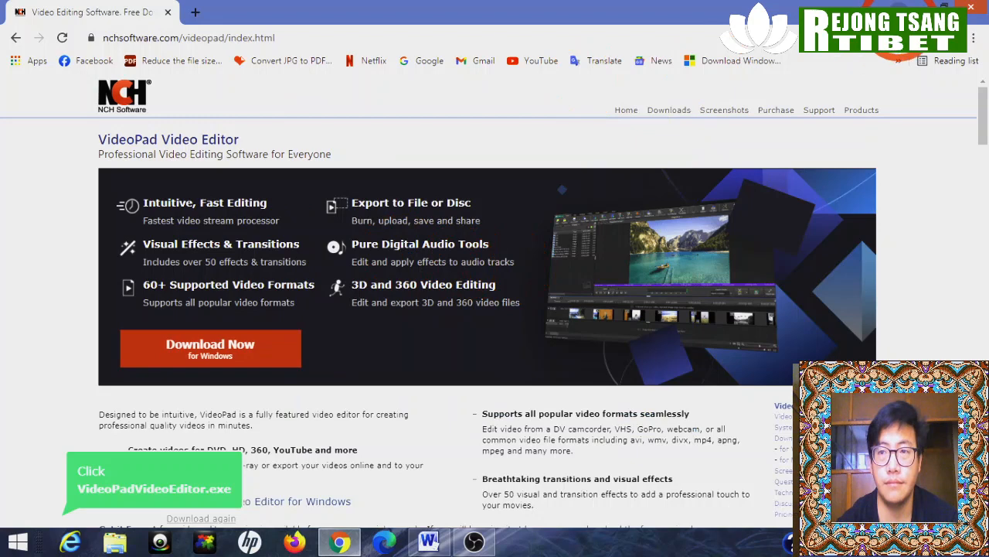
# Step: Minimize the browser, launch VideoPad Video Editor from the desktop, create a new project and dismiss the getting-started overlay
pyautogui.click(926, 8)
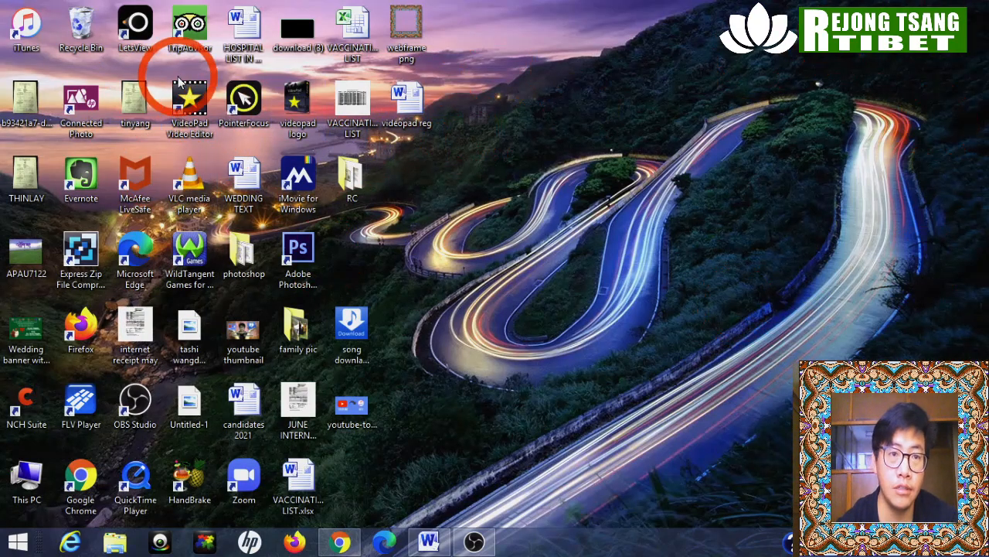
pyautogui.click(192, 107)
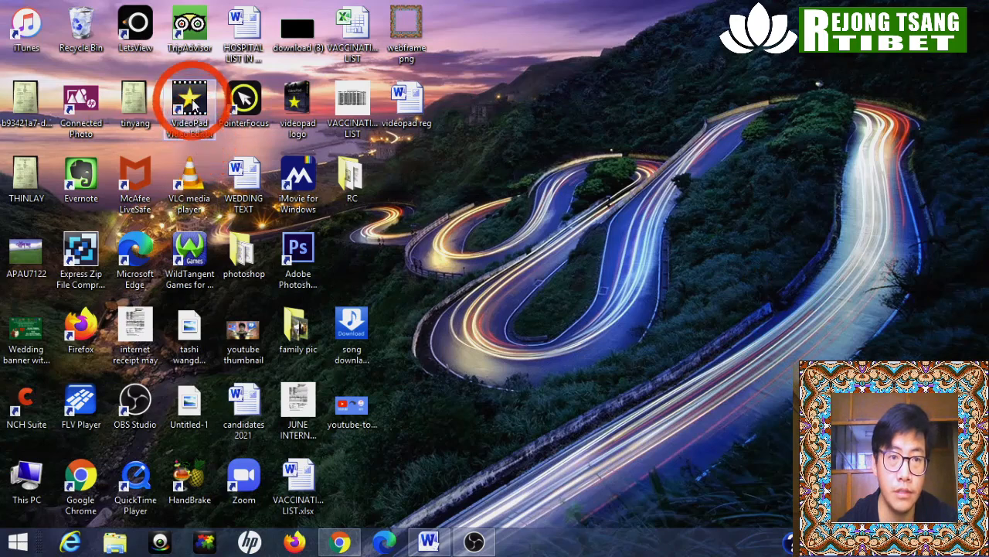
pyautogui.doubleClick(192, 101)
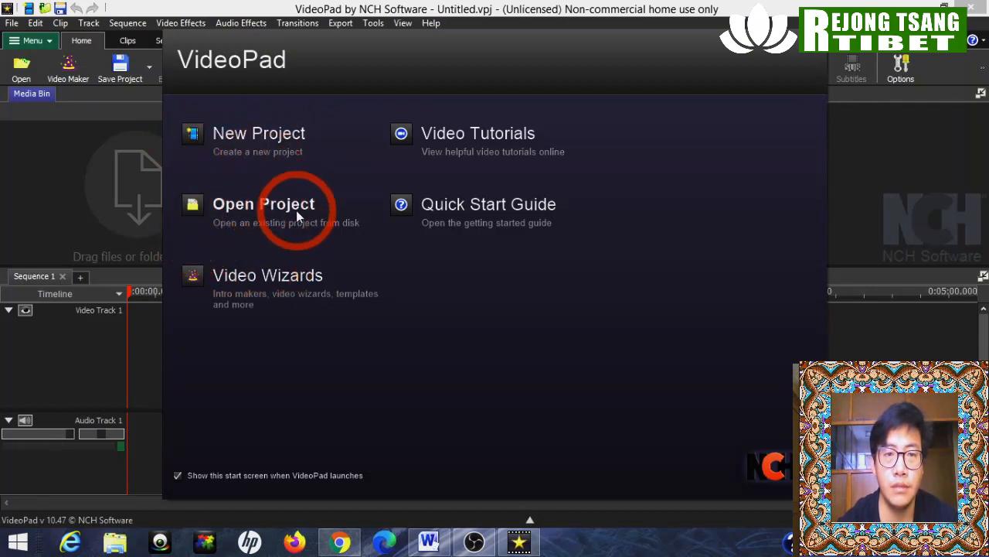
pyautogui.click(243, 135)
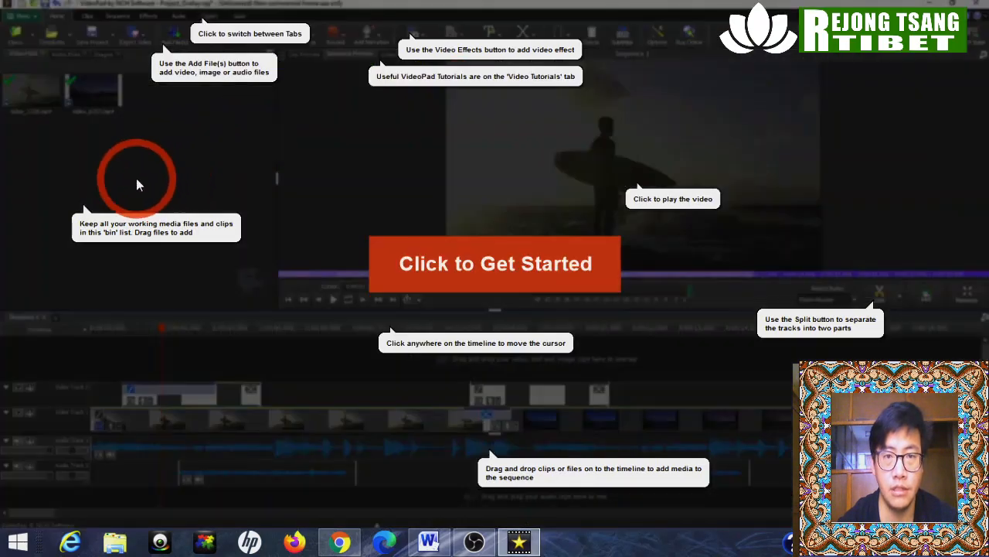
pyautogui.click(359, 177)
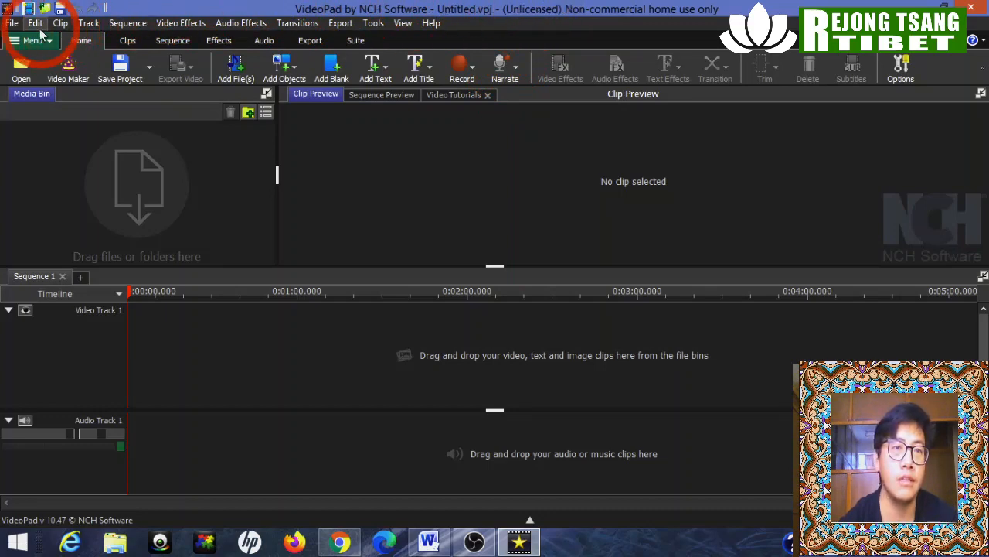
# Step: Open the software registration form in VideoPad, and copy the registration code from the videopad reg document in Word
pyautogui.click(11, 23)
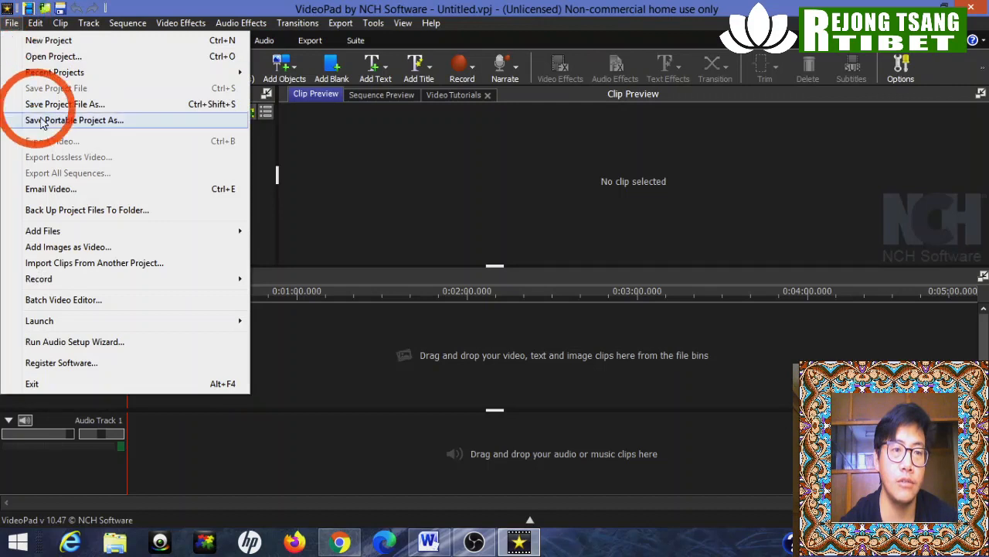
pyautogui.click(69, 364)
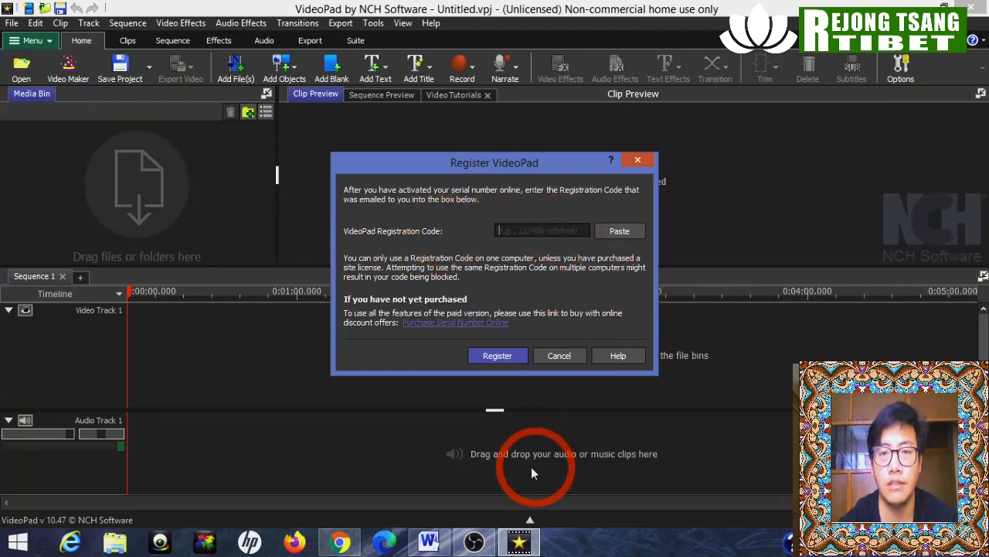
pyautogui.click(430, 543)
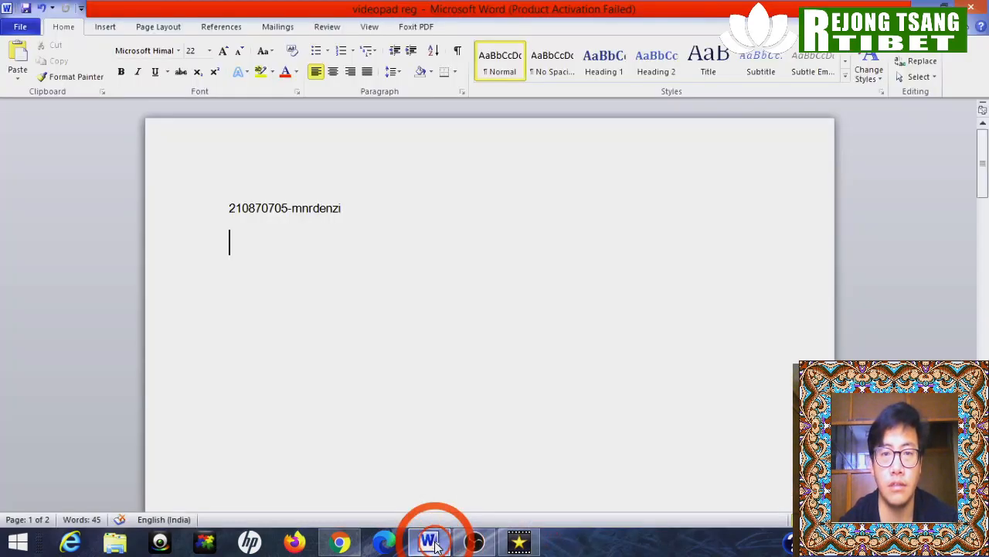
pyautogui.moveTo(230, 206); pyautogui.dragTo(327, 211)
pyautogui.rightClick(289, 213)
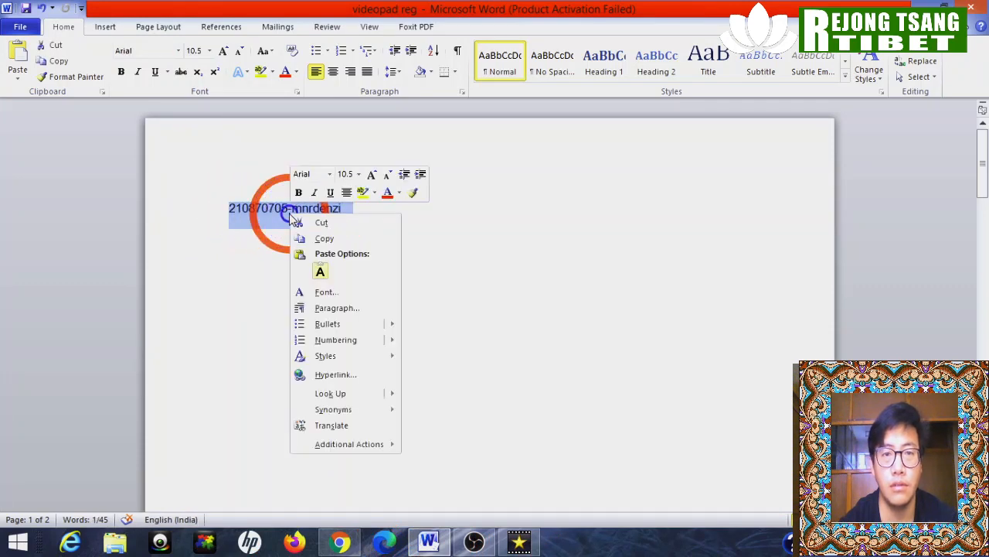
pyautogui.click(319, 235)
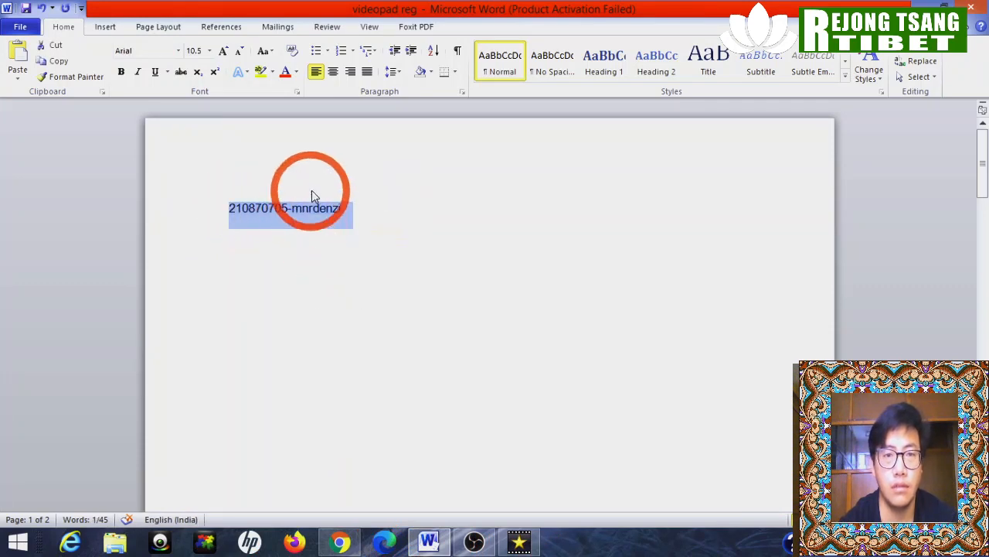
# Step: Return to VideoPad, paste the registration code to register the software, and postpone the software backup until later
pyautogui.click(529, 545)
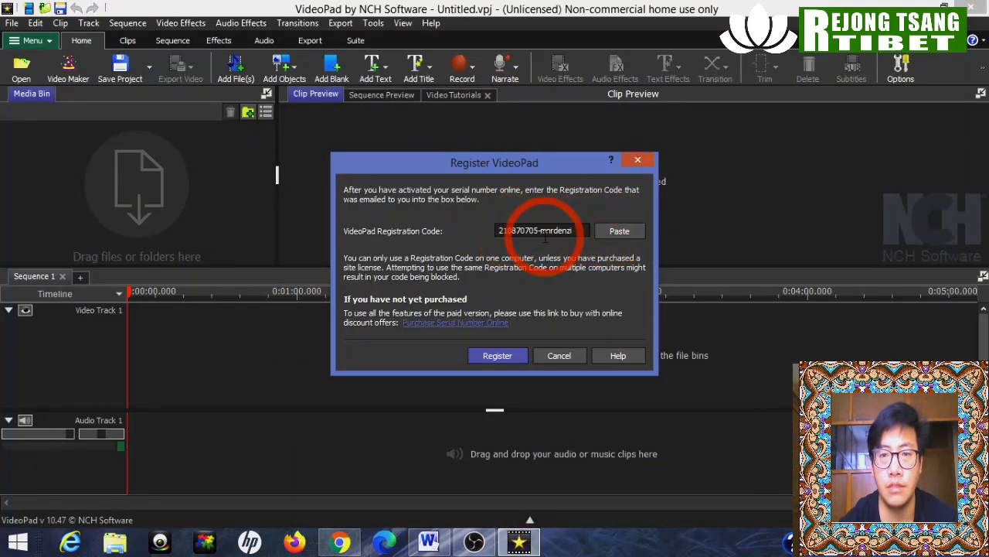
pyautogui.click(498, 356)
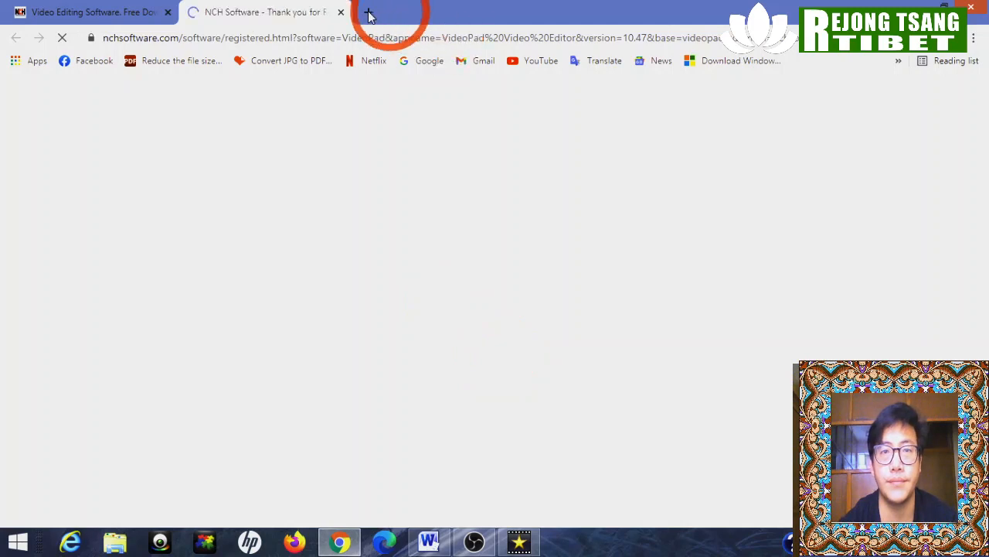
pyautogui.click(519, 541)
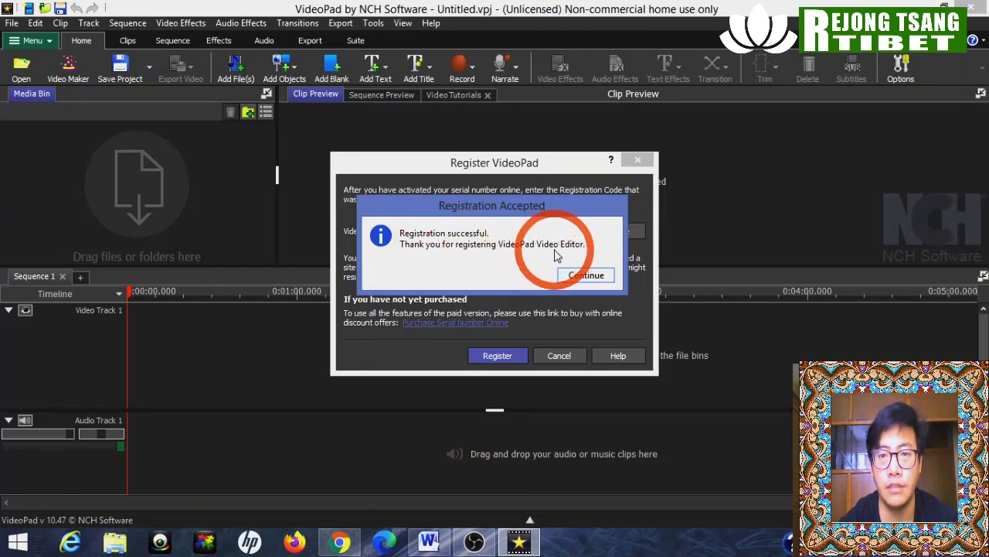
pyautogui.click(586, 275)
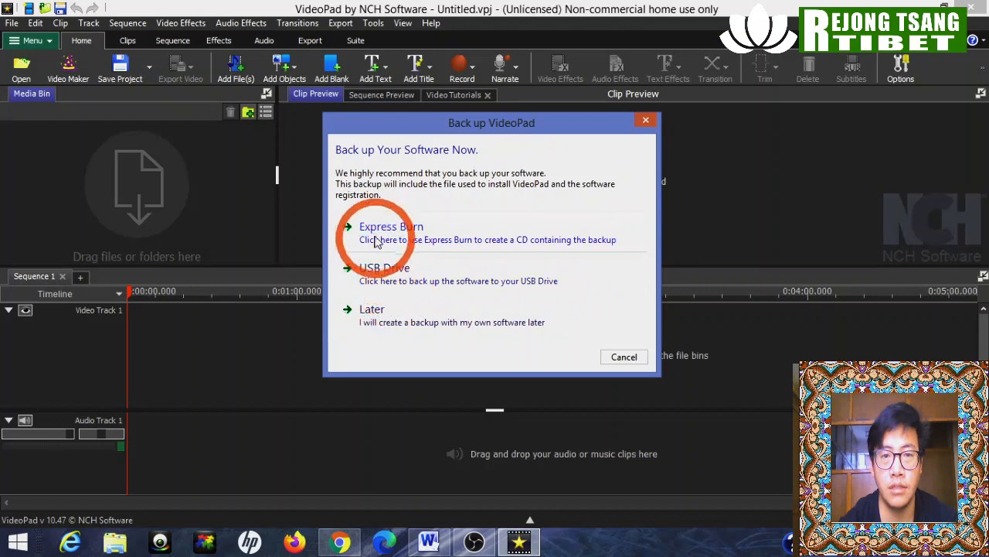
pyautogui.click(384, 322)
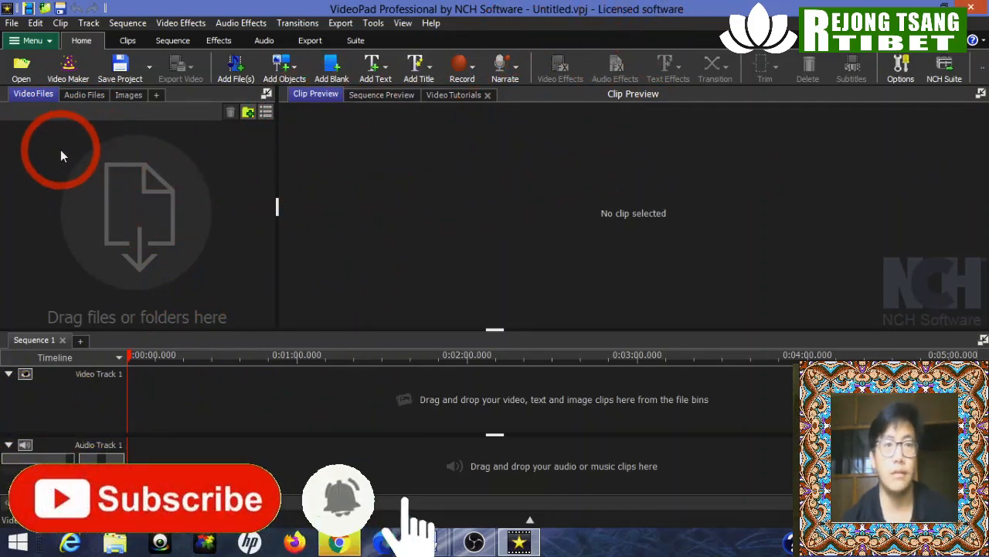
pyautogui.click(62, 184)
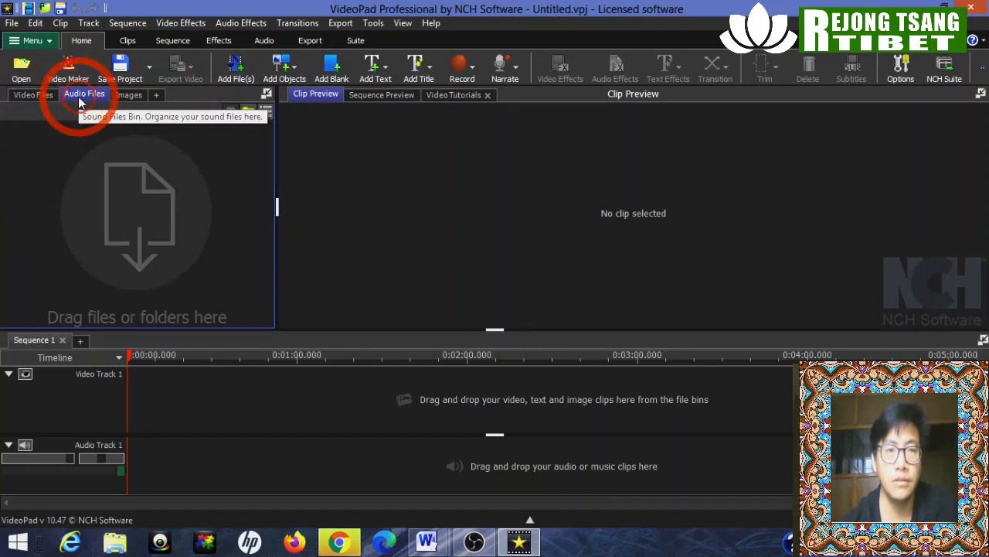
pyautogui.click(128, 95)
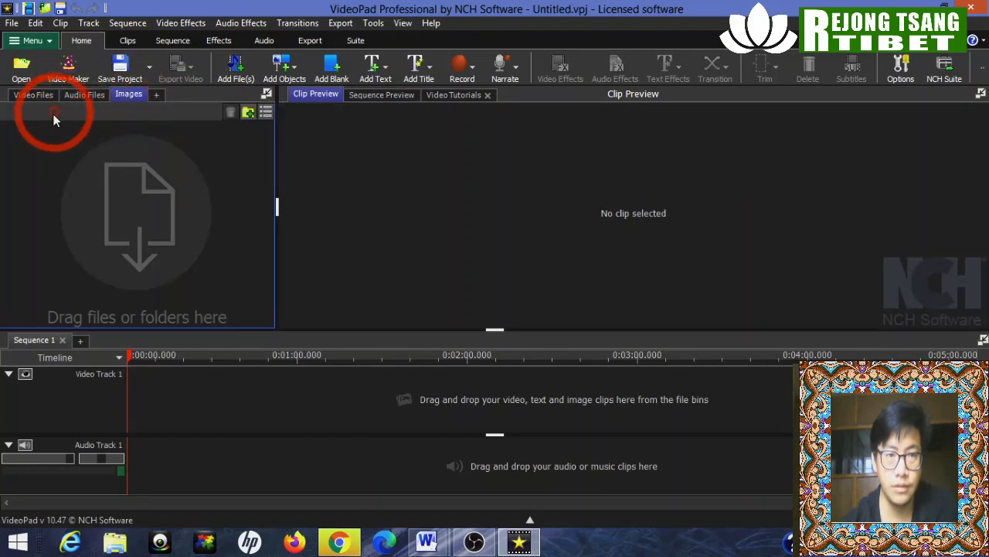
pyautogui.click(31, 96)
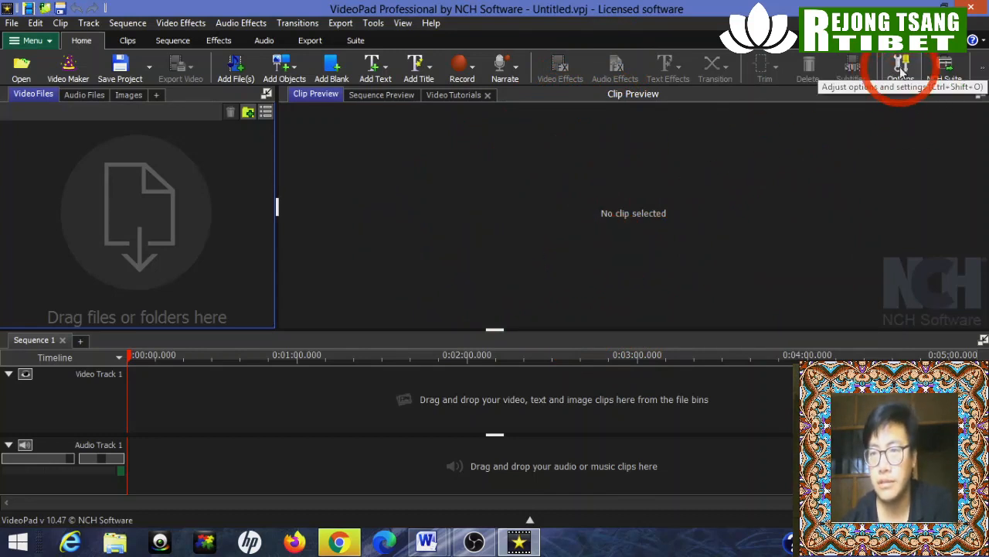
# Step: Turn on dual previews in the VideoPad display options, moving the dialog aside before applying the change
pyautogui.click(901, 71)
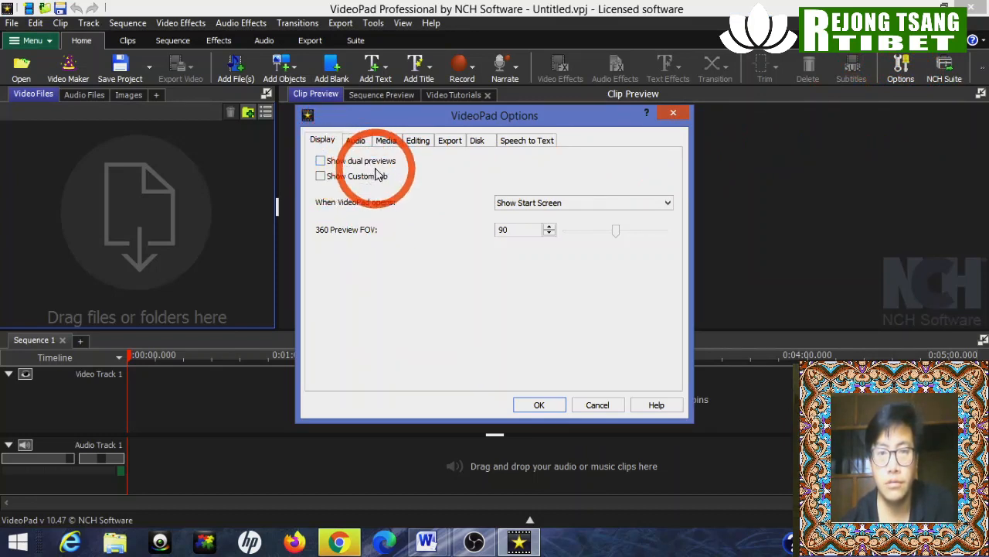
pyautogui.click(322, 161)
pyautogui.moveTo(578, 112); pyautogui.dragTo(292, 93)
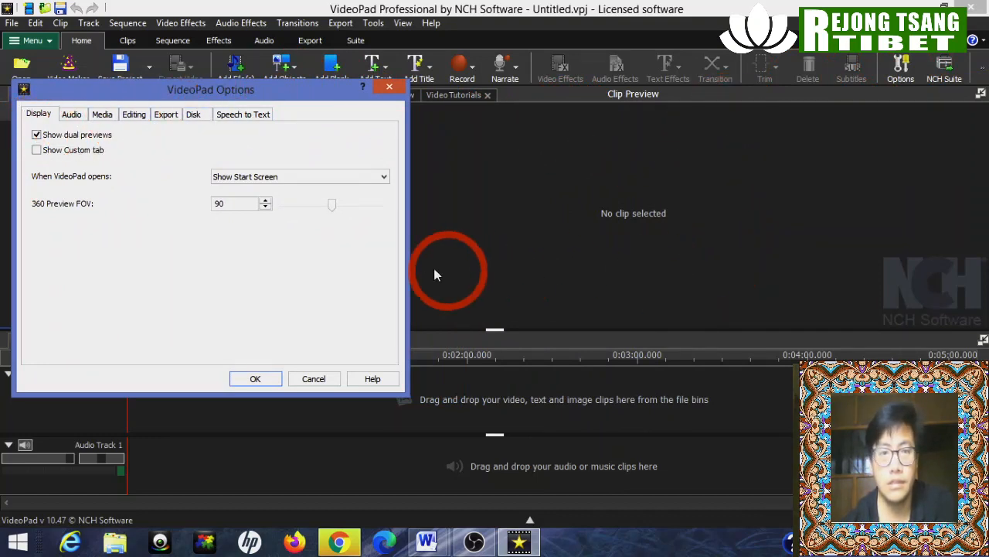
pyautogui.click(255, 382)
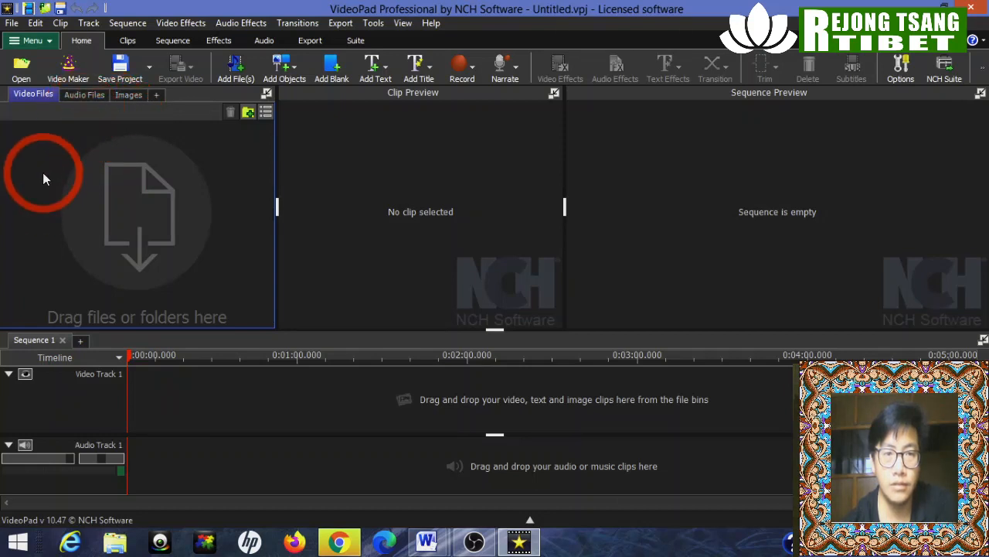
# Step: Examine the empty video and audio tracks and the available object and text overlay choices, and return the playhead to the timeline start
pyautogui.click(190, 406)
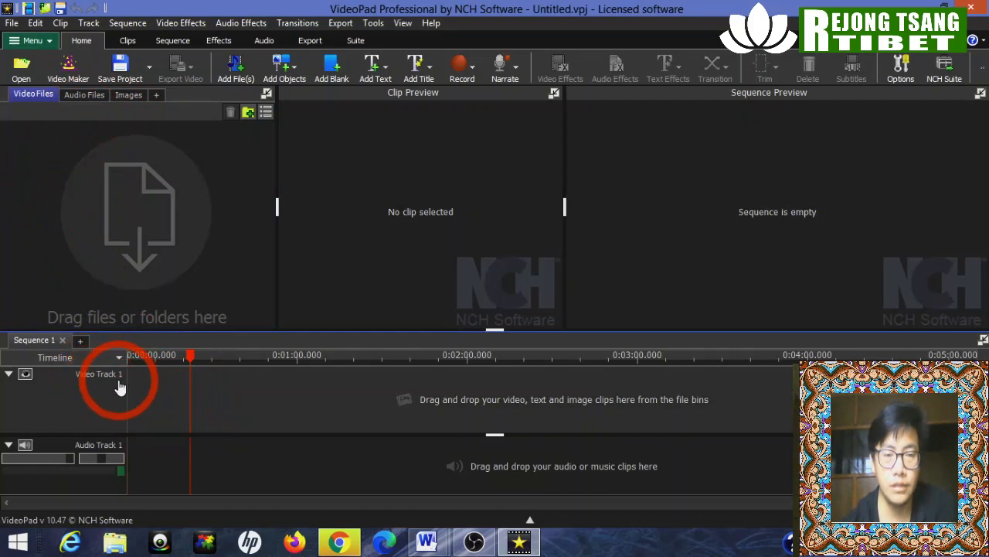
pyautogui.click(145, 462)
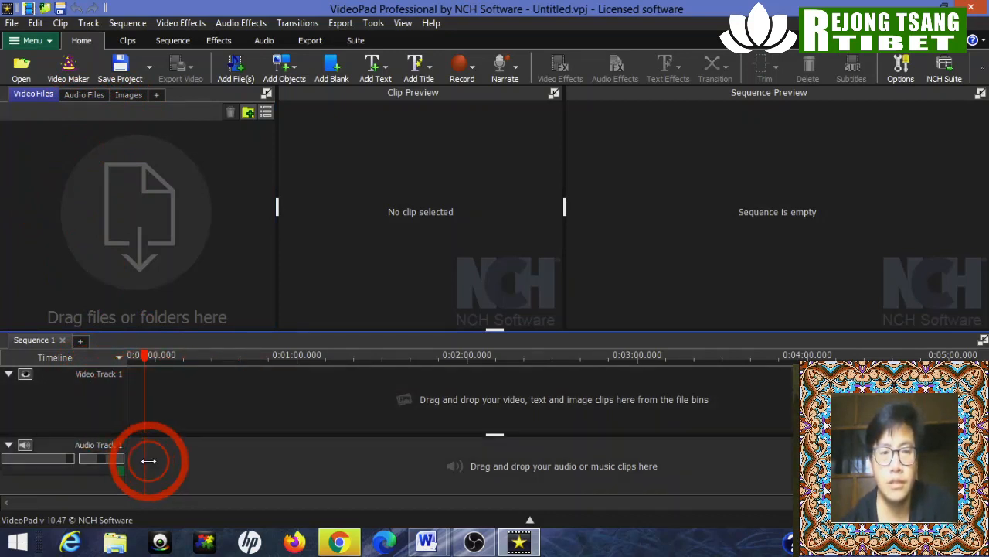
pyautogui.click(193, 393)
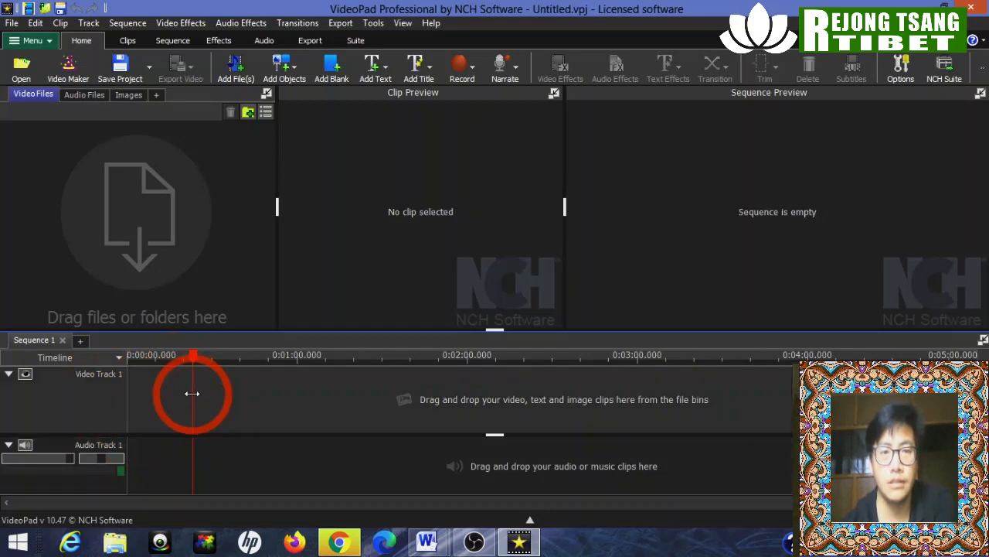
pyautogui.moveTo(191, 372); pyautogui.dragTo(144, 387)
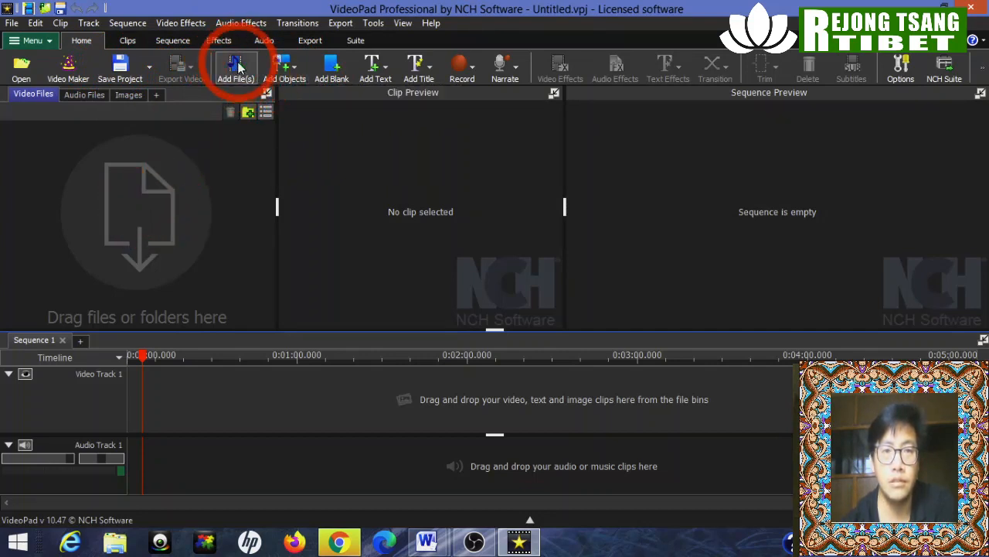
pyautogui.click(298, 71)
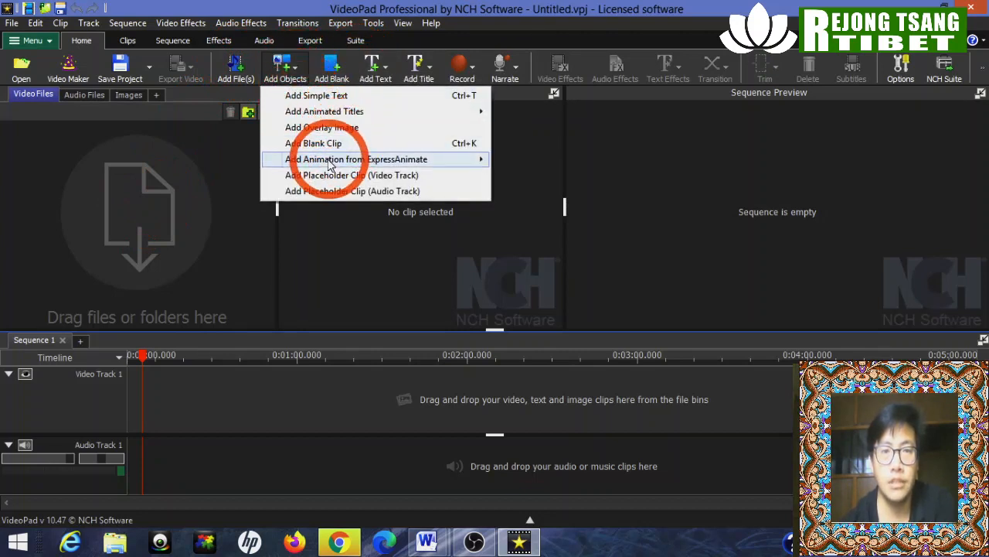
pyautogui.click(299, 65)
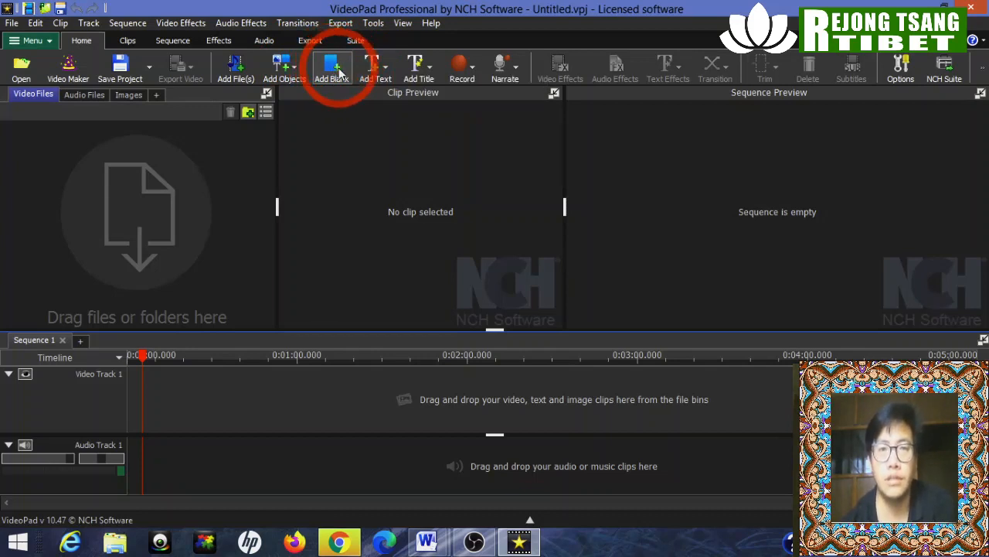
pyautogui.click(384, 72)
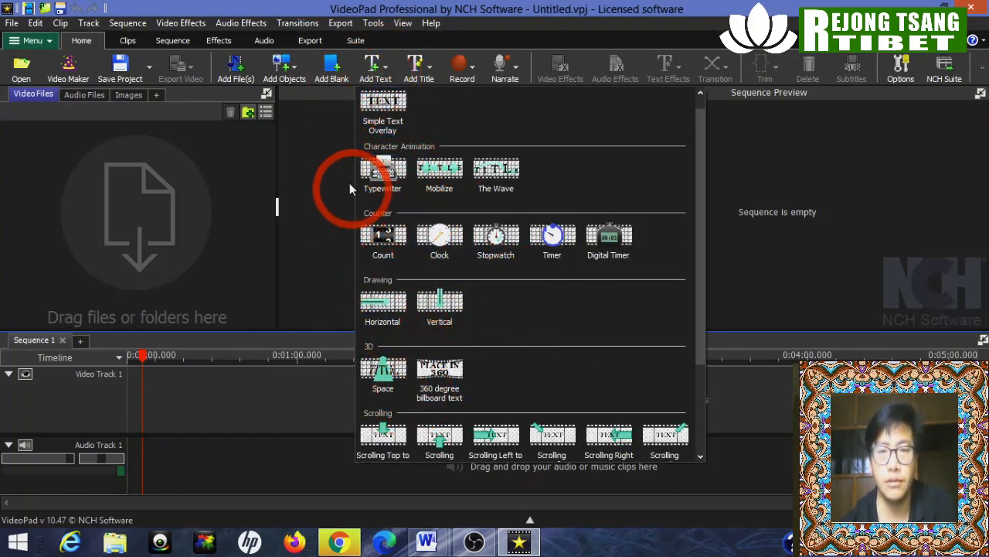
pyautogui.click(430, 65)
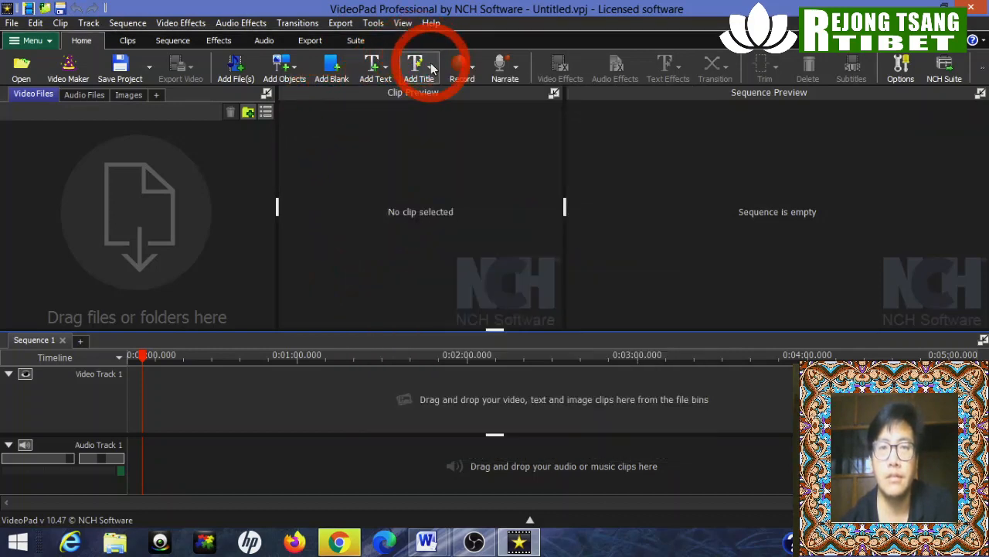
pyautogui.click(372, 66)
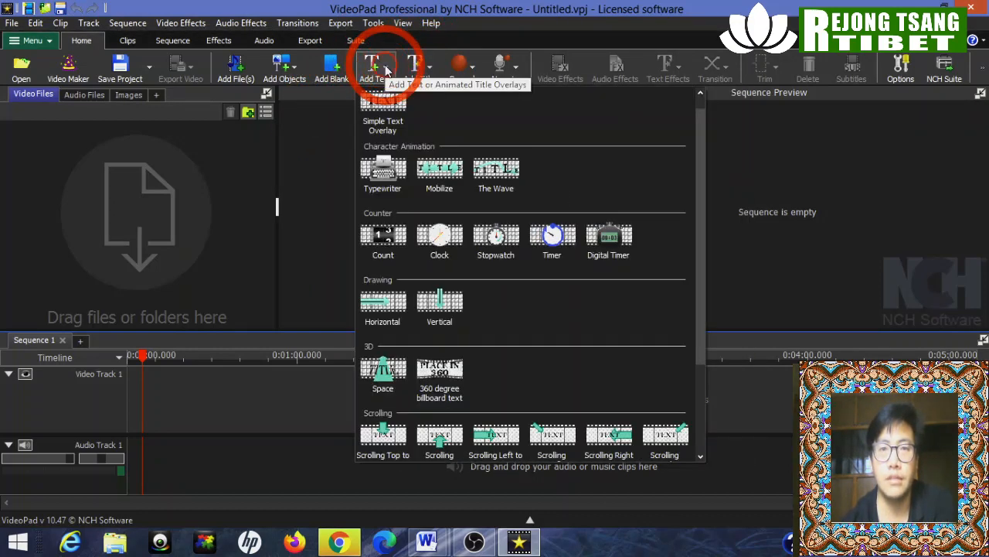
pyautogui.click(332, 148)
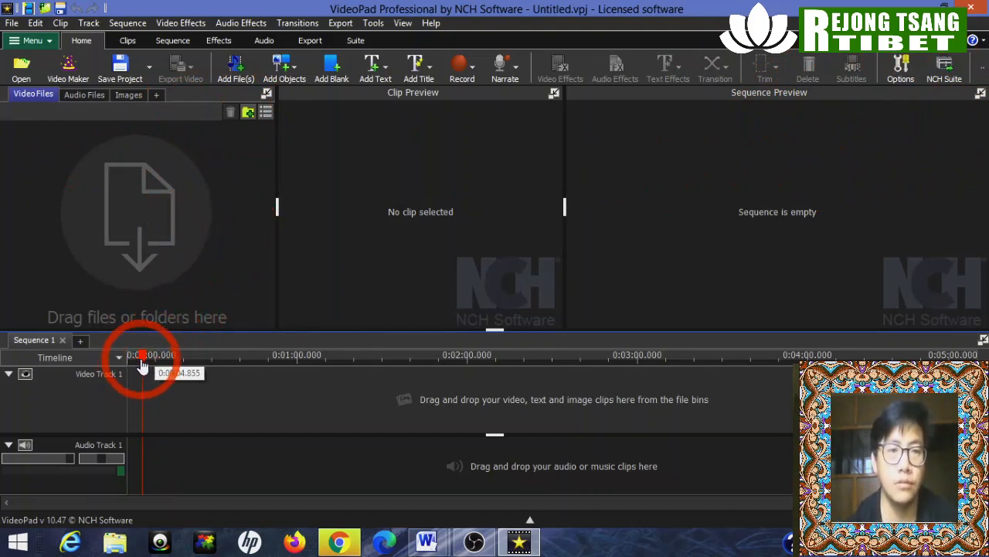
pyautogui.moveTo(143, 362); pyautogui.dragTo(100, 375)
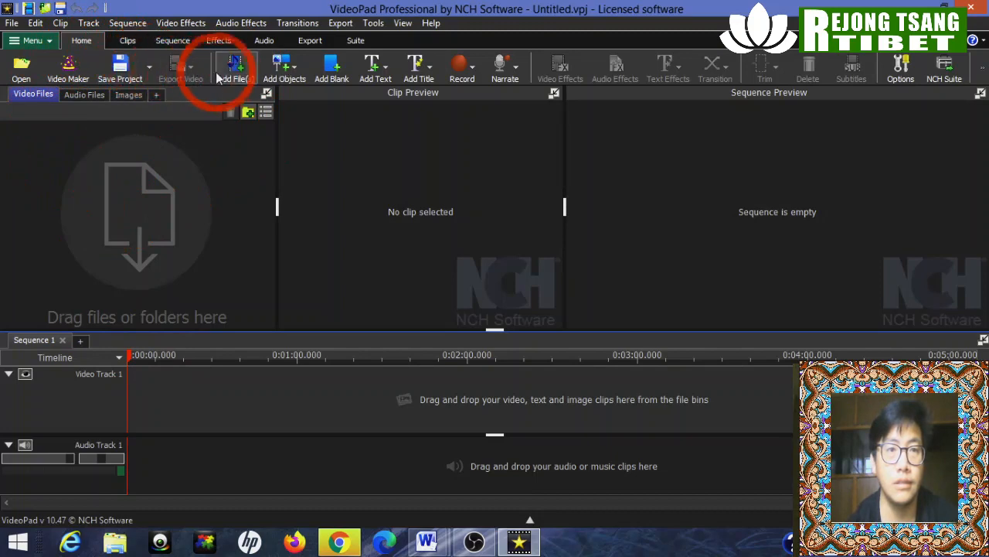
# Step: Import raw vd for test 1, raw vd for test 2, APAU7122 and Praising song for His Holiness The Dalai Lama! from the Videos folder
pyautogui.click(235, 65)
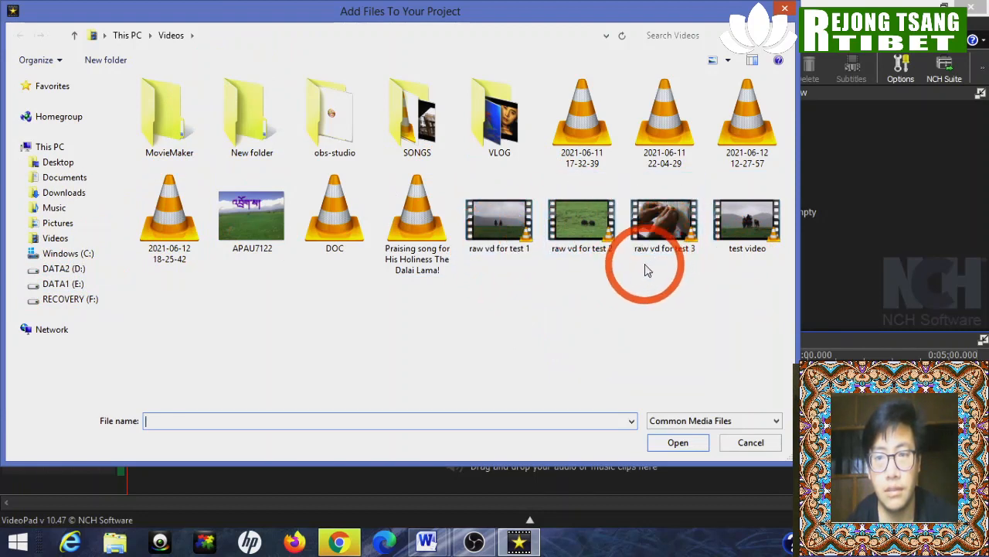
pyautogui.click(498, 224)
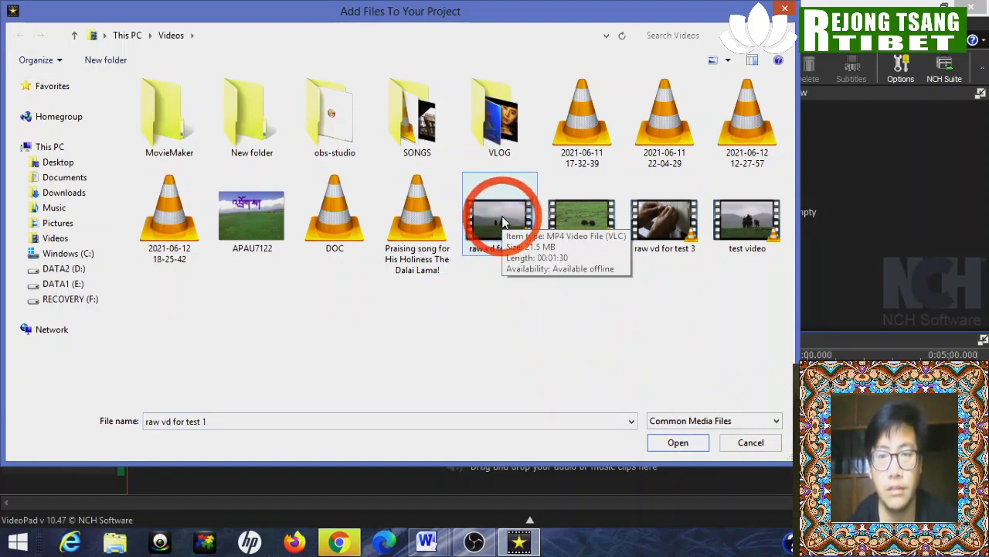
pyautogui.keyDown('ctrl'); pyautogui.click(580, 221); pyautogui.keyUp('ctrl')
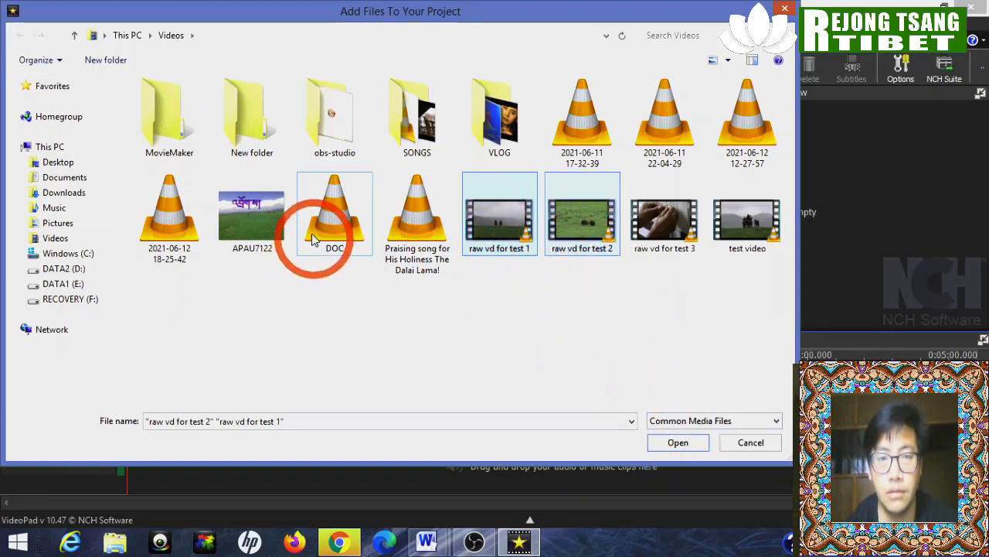
pyautogui.keyDown('ctrl'); pyautogui.click(259, 215); pyautogui.keyUp('ctrl')
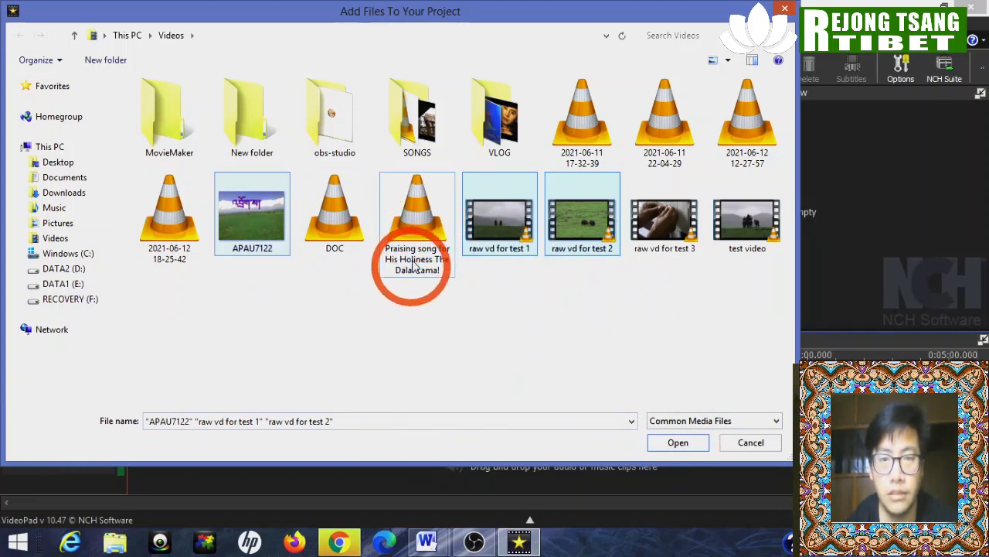
pyautogui.keyDown('ctrl'); pyautogui.click(412, 218); pyautogui.keyUp('ctrl')
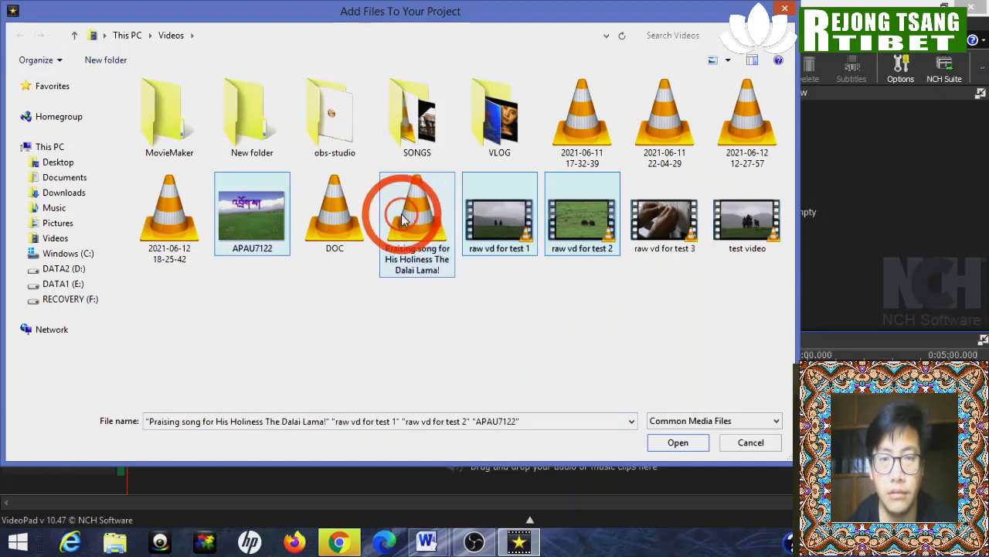
pyautogui.click(677, 442)
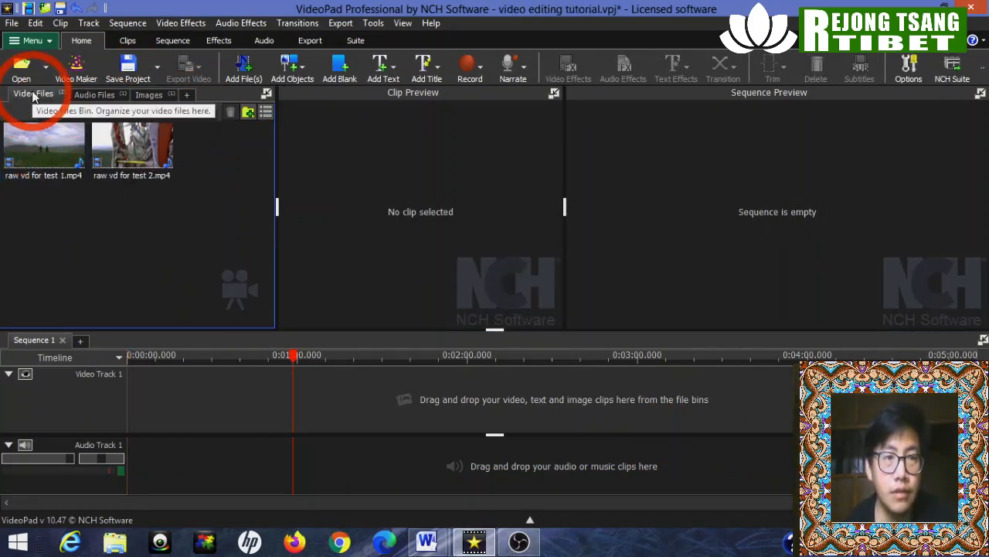
# Step: Review the imported media in the video, audio and image bins, previewing both raw test videos
pyautogui.click(143, 146)
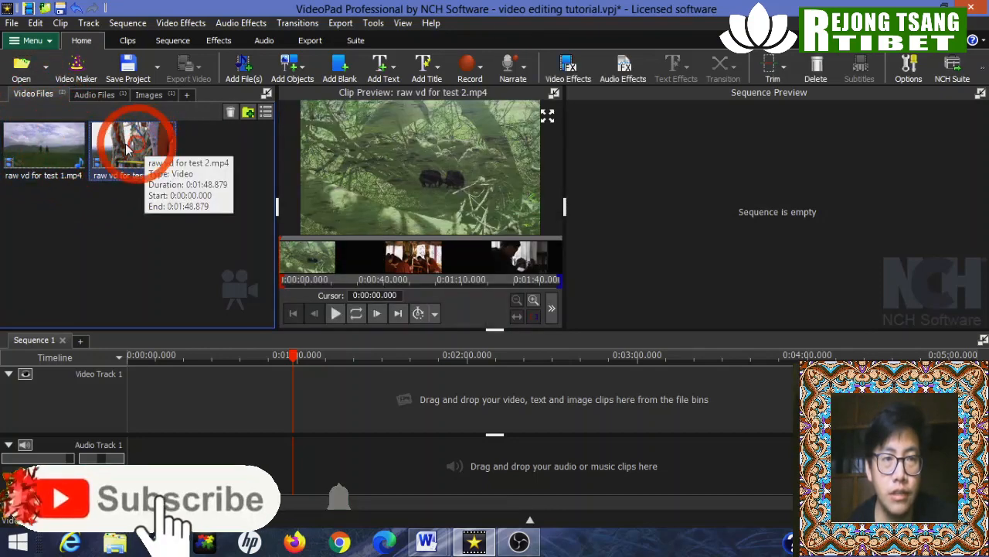
pyautogui.click(43, 140)
pyautogui.click(118, 96)
pyautogui.click(44, 141)
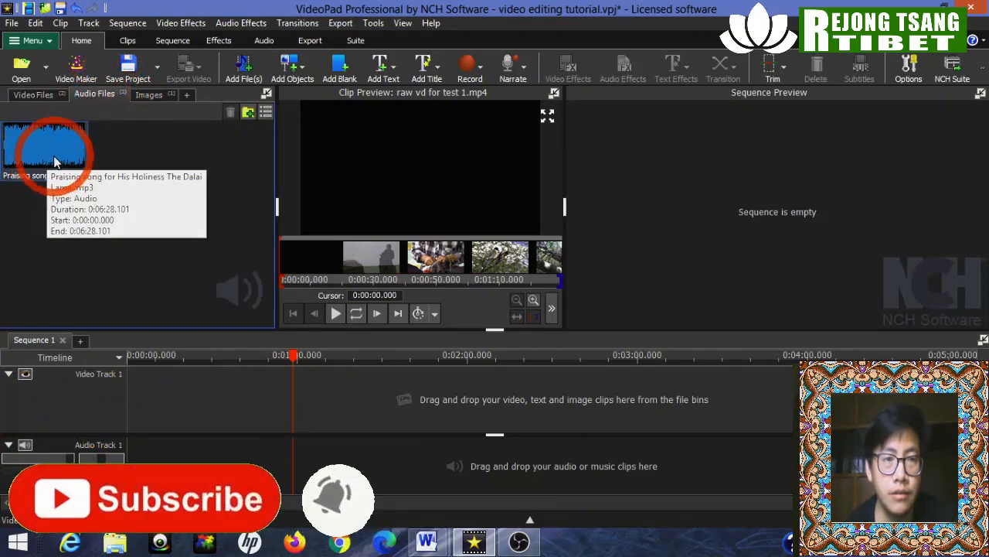
pyautogui.click(147, 97)
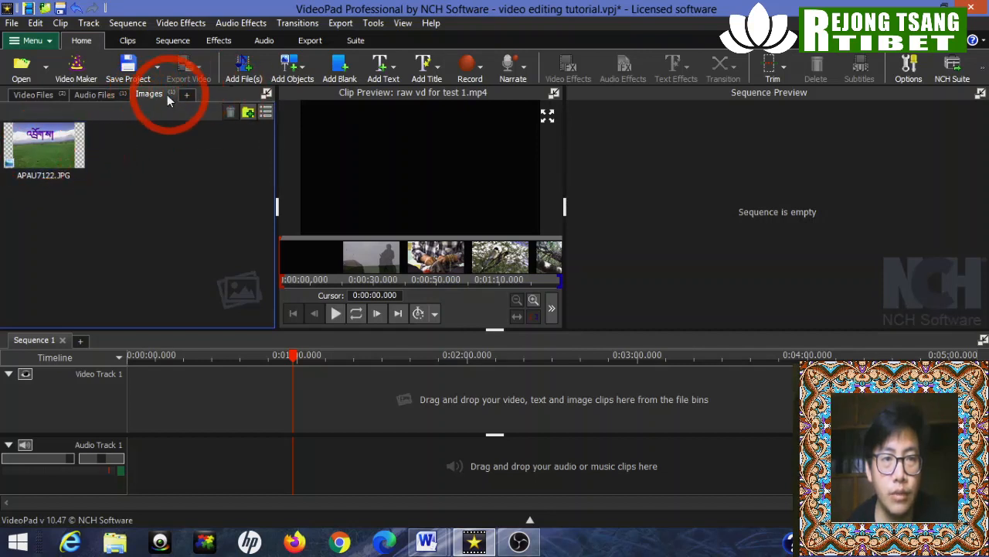
# Step: Place raw vd for test 1.mp4 at the start of Video Track 1, followed by raw vd for test 2.mp4 at the sequence's end
pyautogui.click(43, 96)
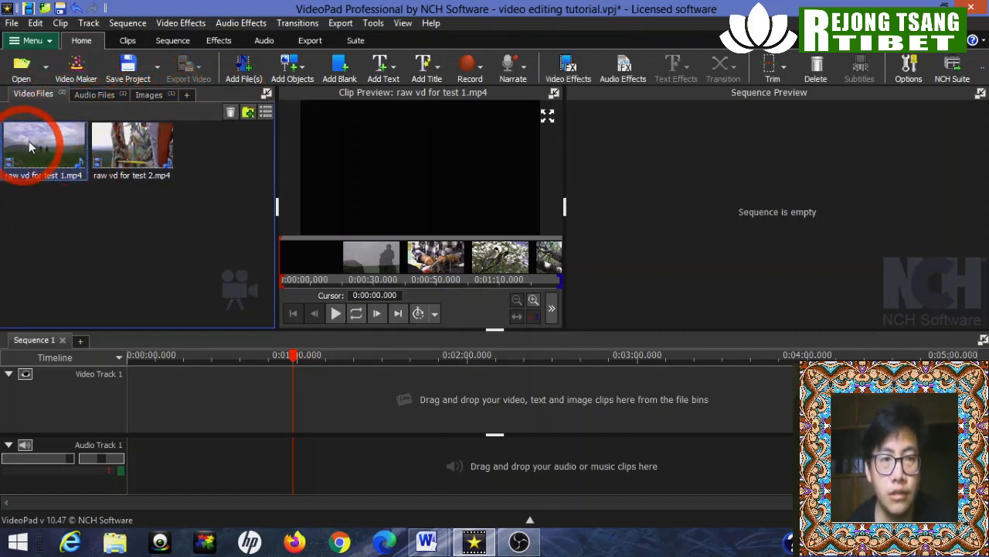
pyautogui.moveTo(29, 141); pyautogui.dragTo(166, 406)
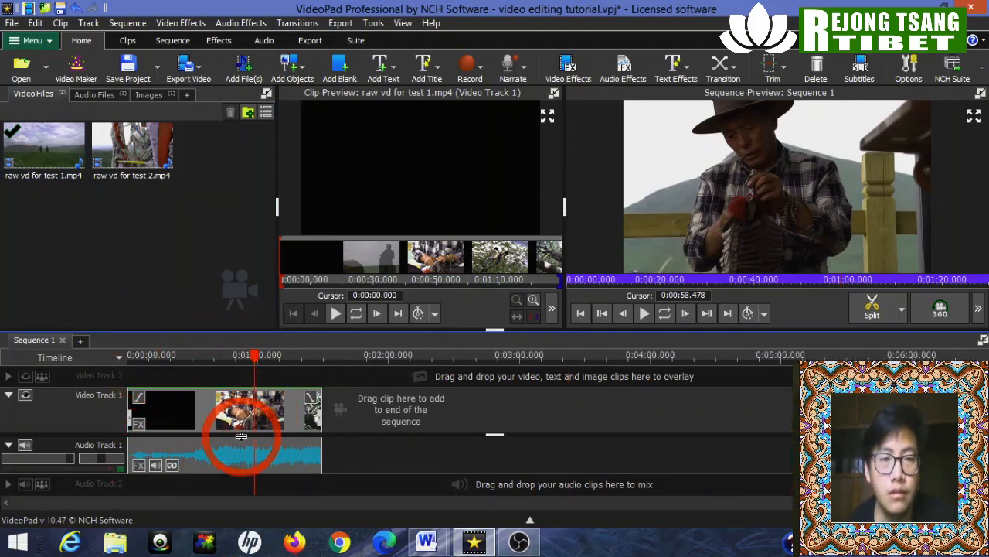
pyautogui.moveTo(246, 370); pyautogui.dragTo(216, 368)
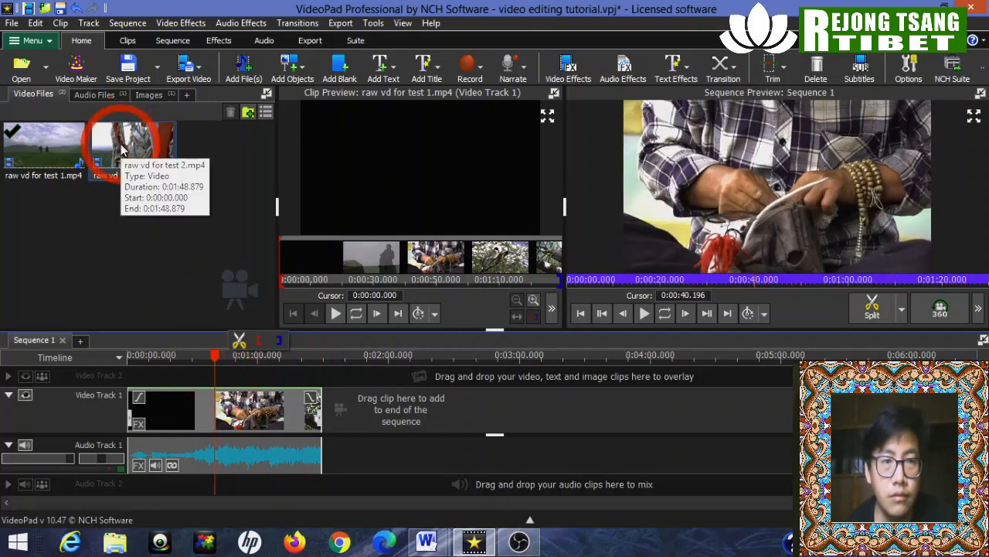
pyautogui.moveTo(121, 143); pyautogui.dragTo(379, 418)
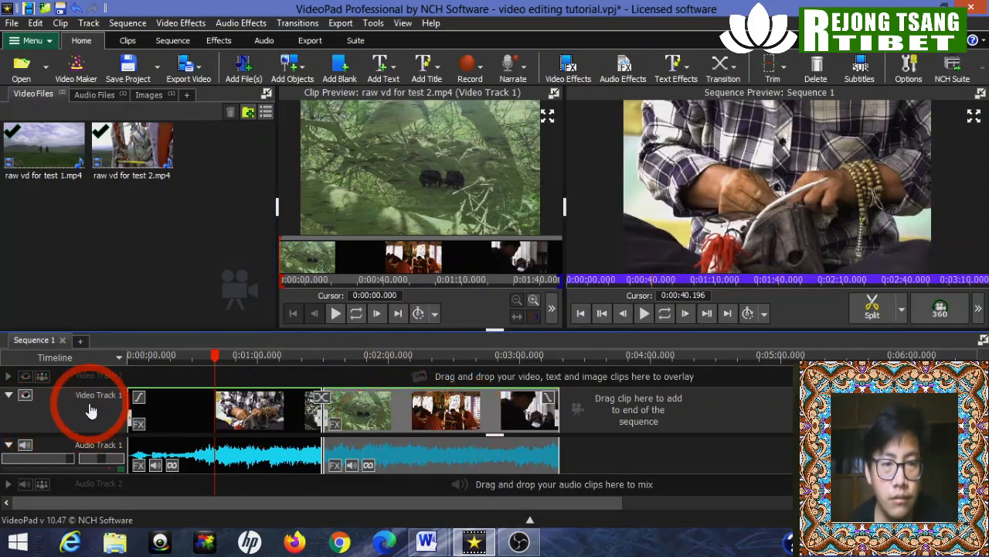
pyautogui.click(103, 449)
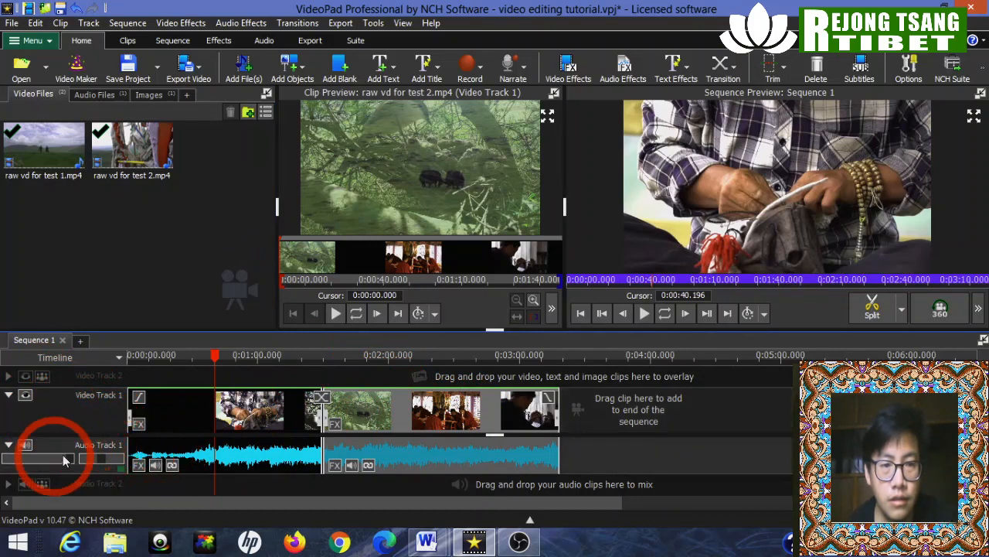
pyautogui.click(95, 402)
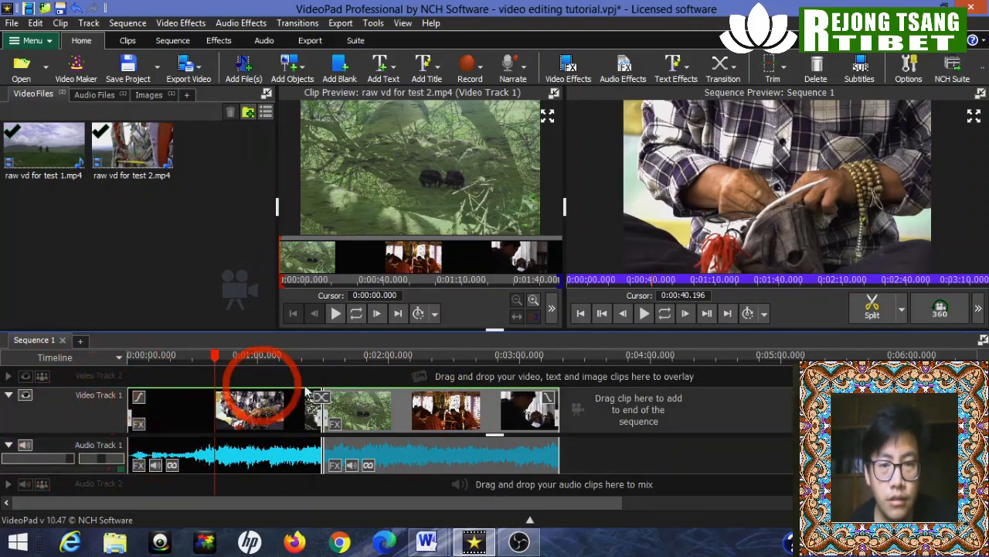
# Step: Split all tracks in the first clip at about 0:00:37.871 and again at about 0:00:47.504
pyautogui.moveTo(412, 422); pyautogui.dragTo(211, 384)
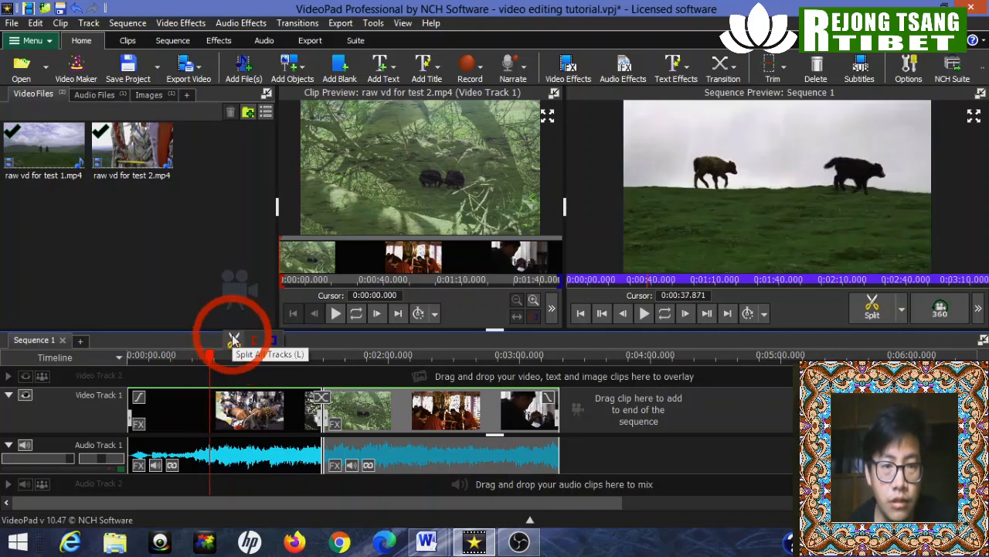
pyautogui.click(234, 340)
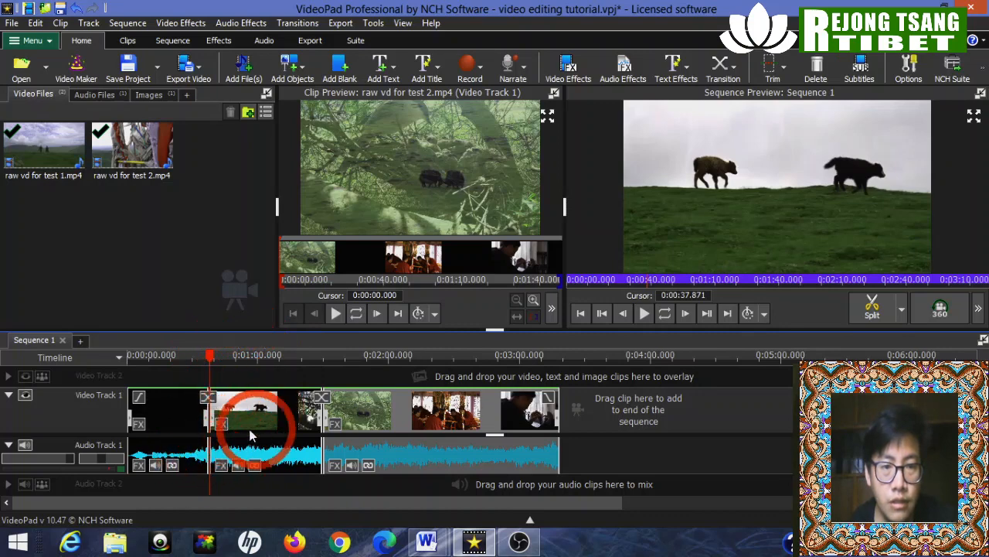
pyautogui.moveTo(210, 359); pyautogui.dragTo(232, 377)
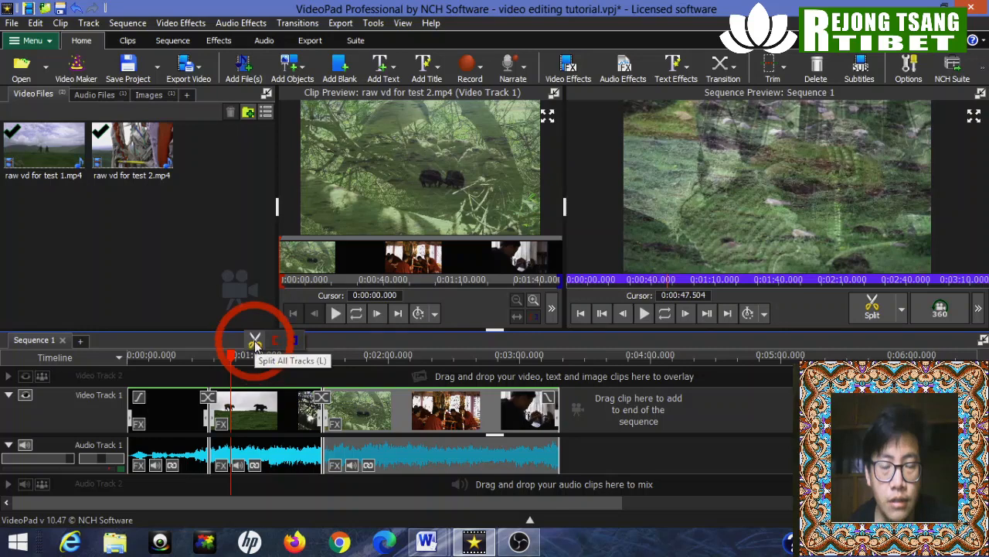
pyautogui.click(255, 340)
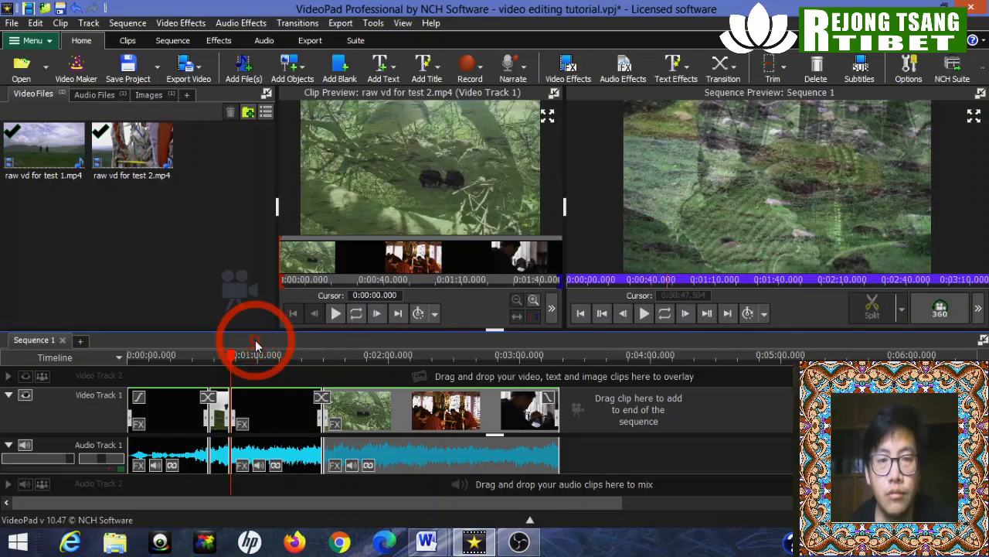
# Step: Delete the segment between 0:00:37.871 and 0:00:47.504 and move the following clips back to close the gap
pyautogui.click(221, 417)
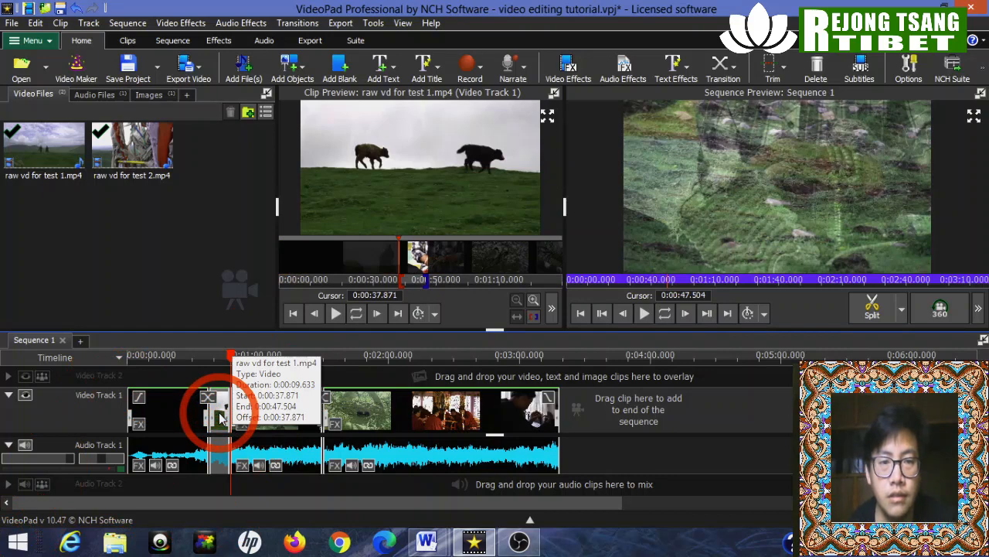
pyautogui.rightClick(221, 417)
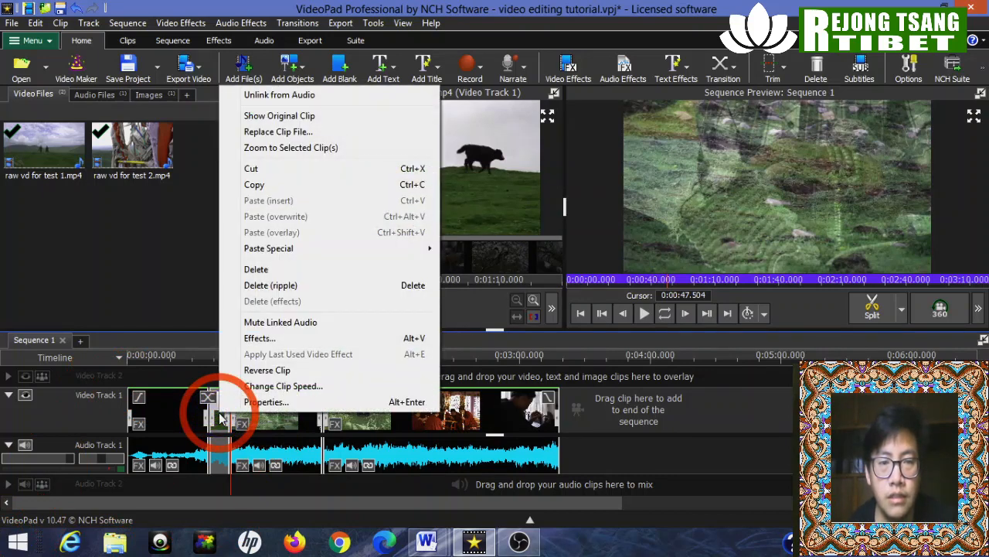
pyautogui.click(248, 271)
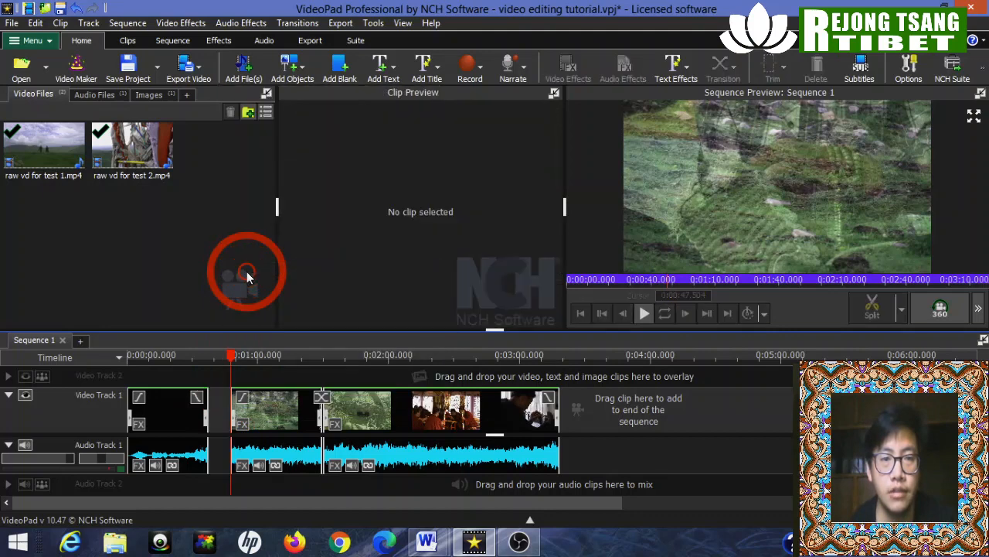
pyautogui.click(230, 354)
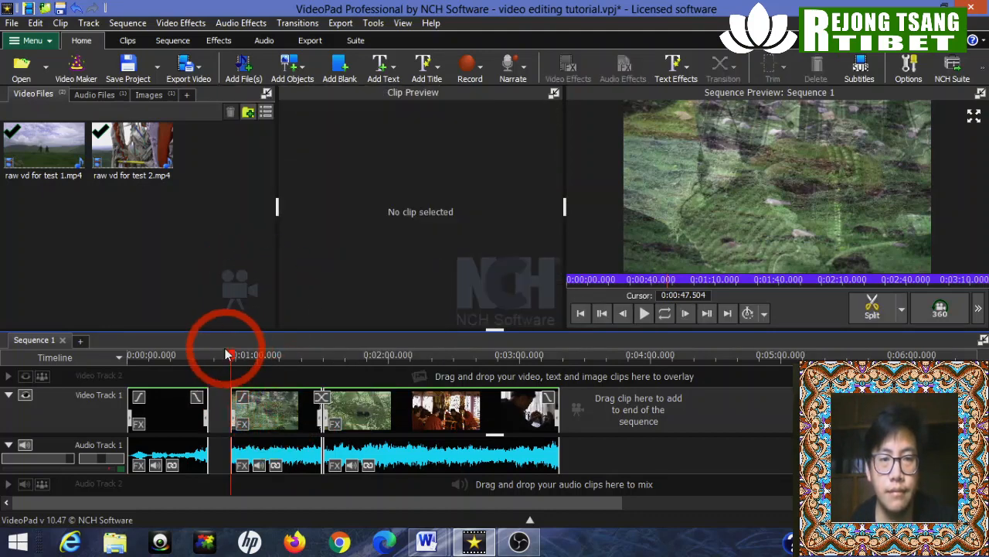
pyautogui.moveTo(230, 360); pyautogui.dragTo(188, 357)
pyautogui.click(267, 421)
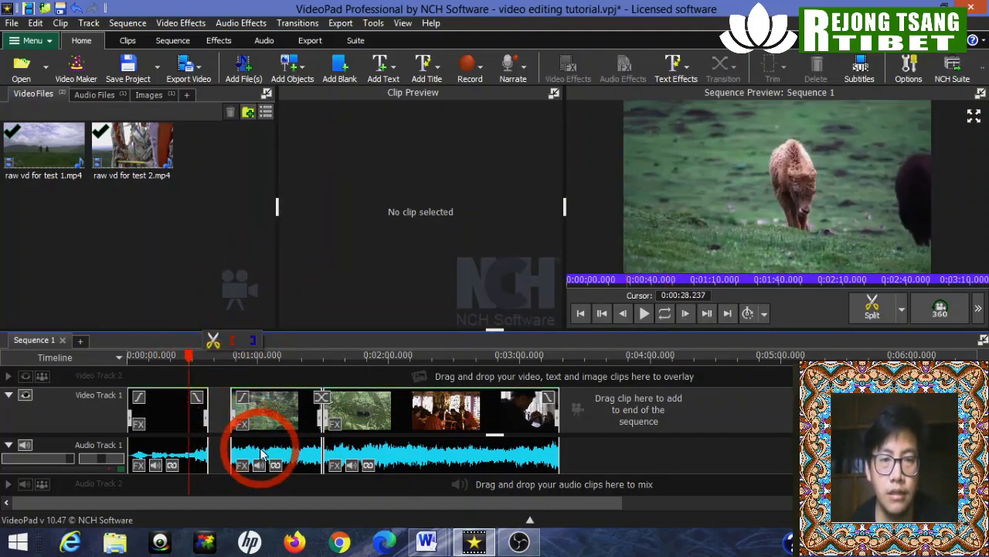
pyautogui.moveTo(269, 419); pyautogui.dragTo(249, 433)
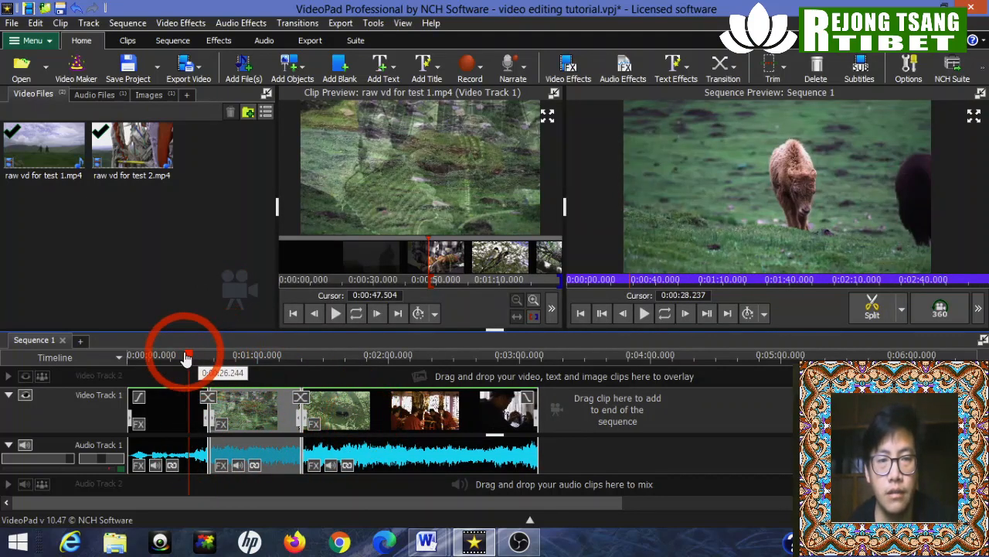
# Step: Split all tracks in the last clip at about 0:02:40.451 and again at about 0:02:51.414
pyautogui.moveTo(191, 360); pyautogui.dragTo(479, 421)
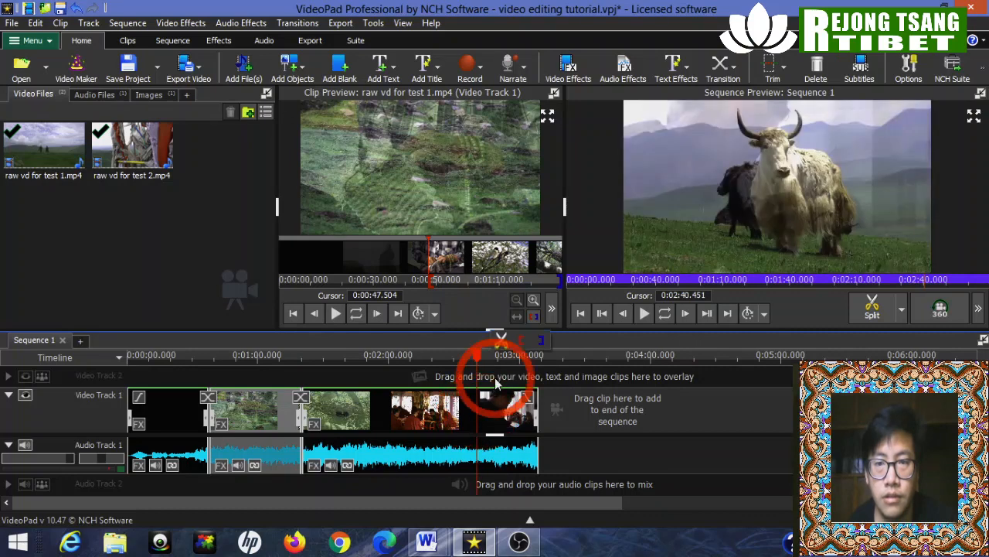
pyautogui.click(500, 340)
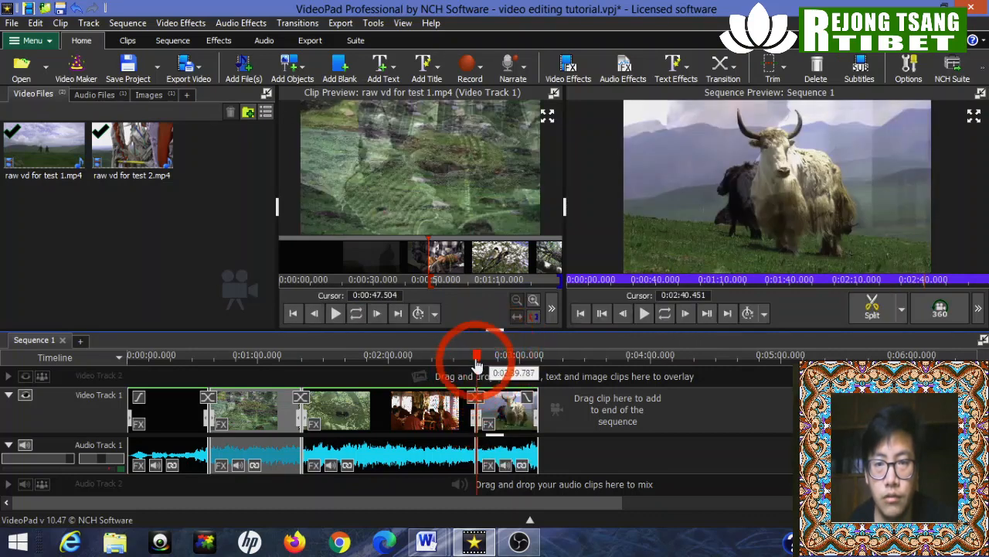
pyautogui.moveTo(476, 360); pyautogui.dragTo(502, 374)
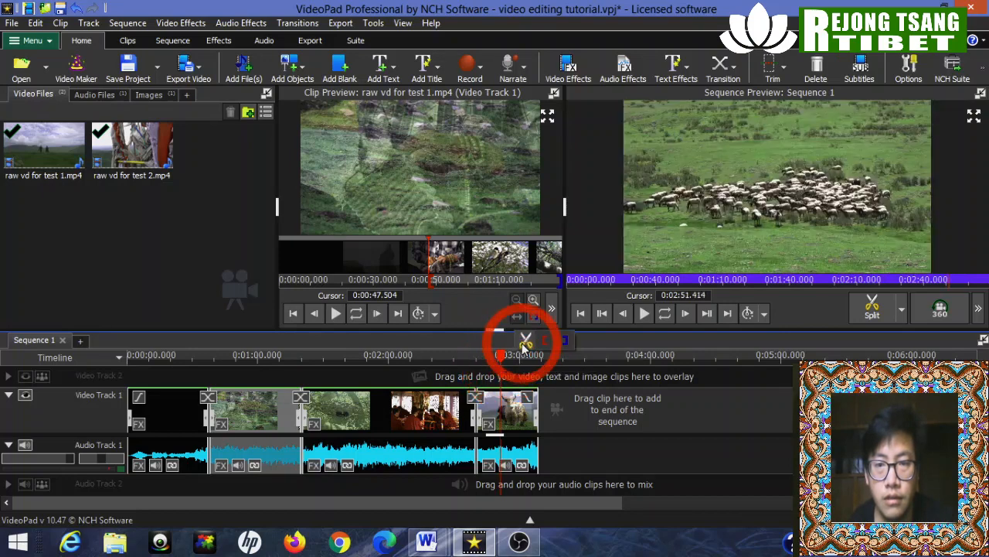
pyautogui.click(525, 341)
# Step: Delete the segment between the last two splits, move the remaining end piece against the preceding clip, and preview the sequence
pyautogui.click(484, 416)
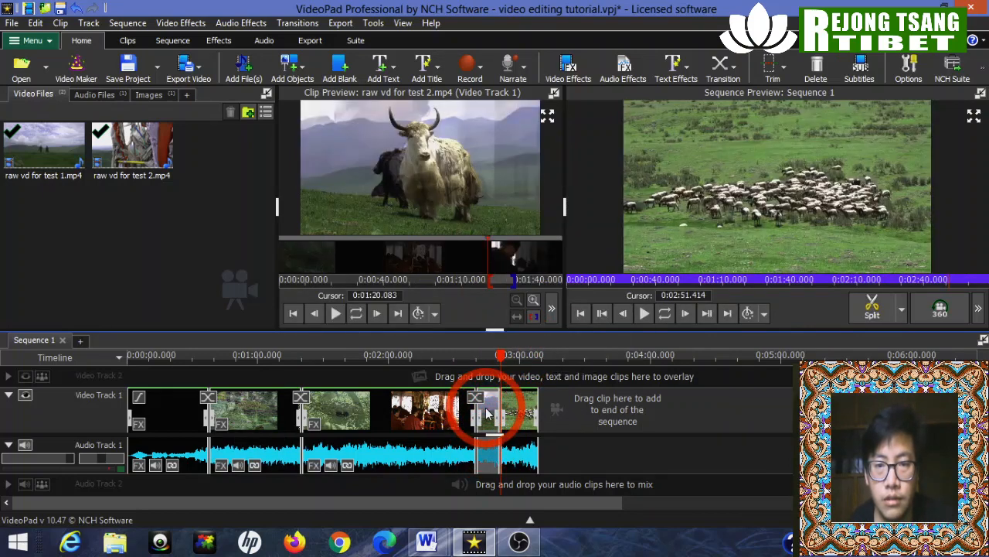
pyautogui.rightClick(485, 415)
pyautogui.click(525, 266)
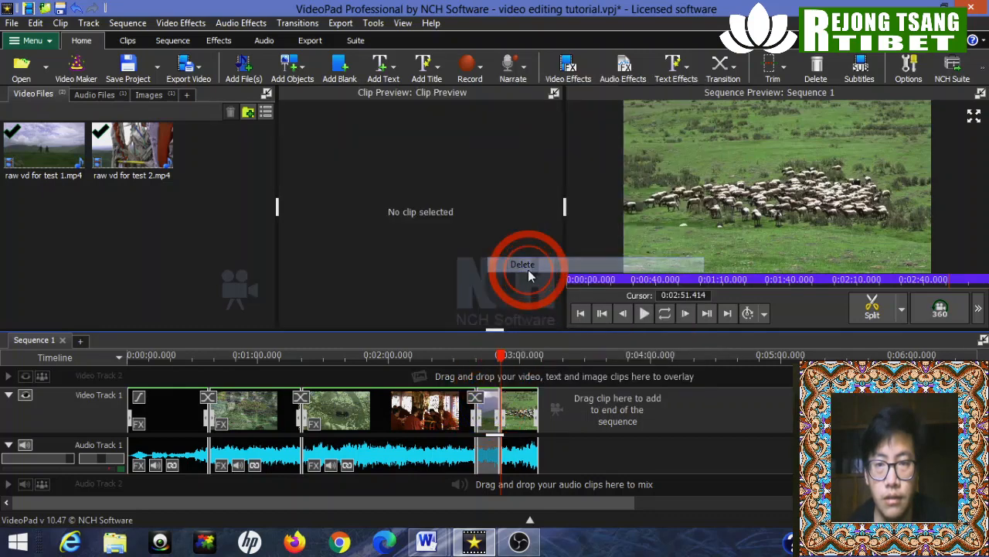
pyautogui.moveTo(518, 398); pyautogui.dragTo(482, 441)
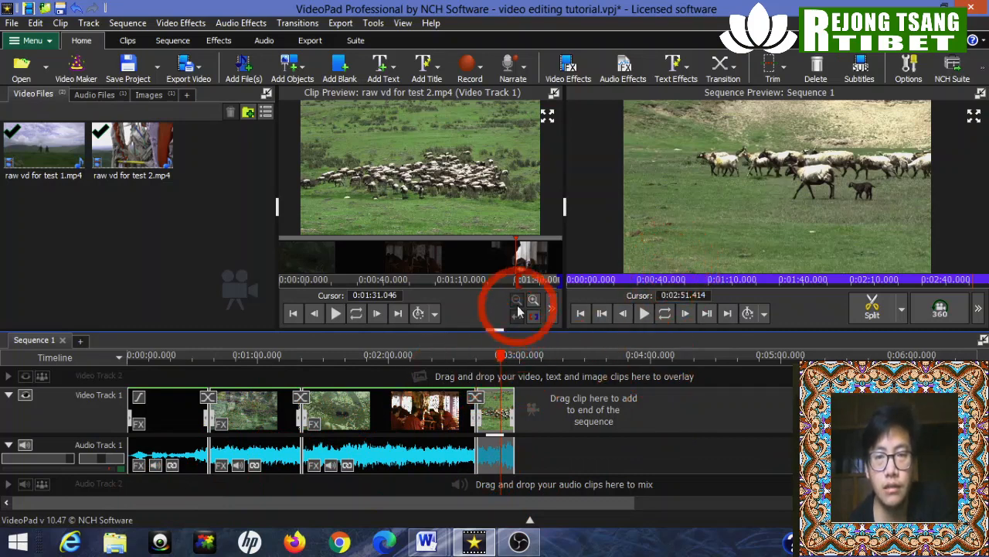
pyautogui.click(644, 313)
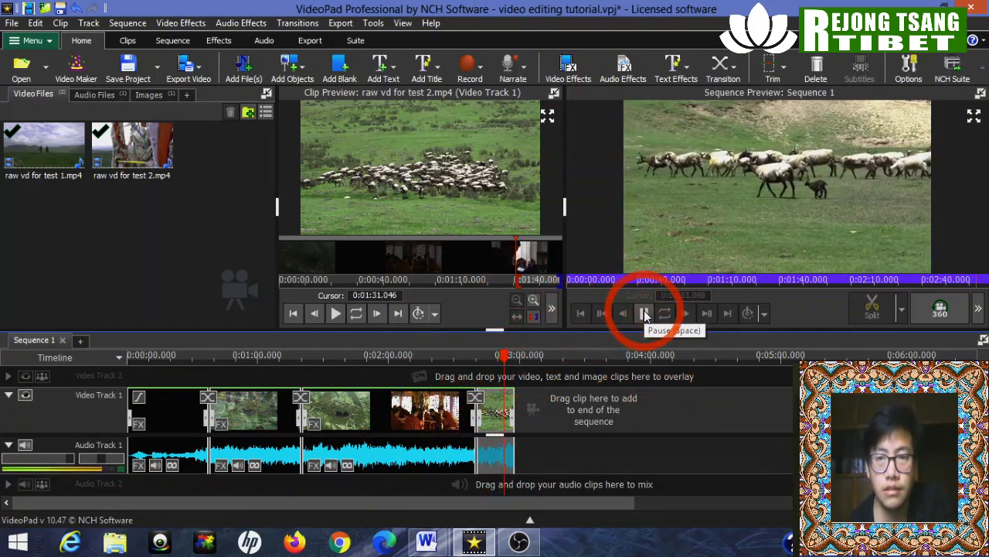
pyautogui.click(645, 313)
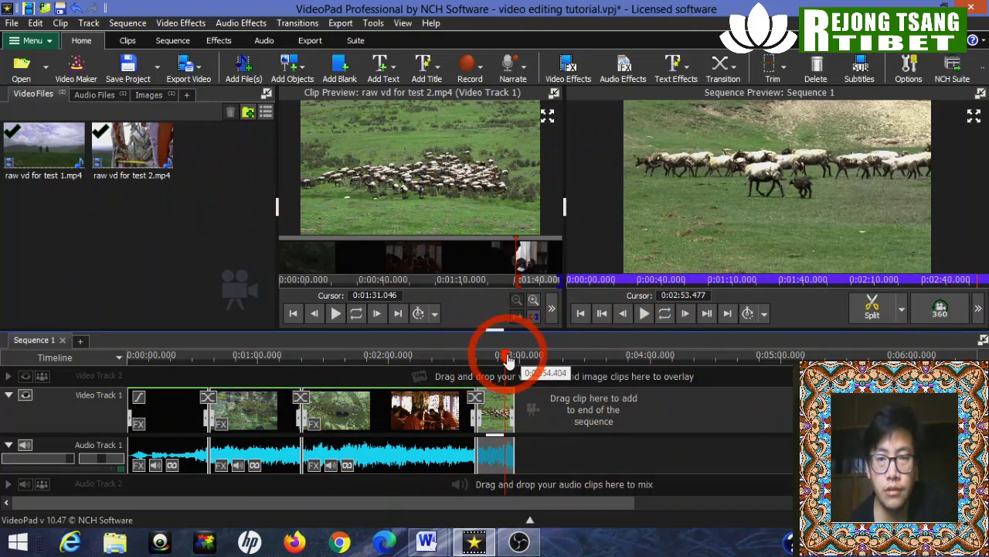
pyautogui.moveTo(506, 360); pyautogui.dragTo(394, 355)
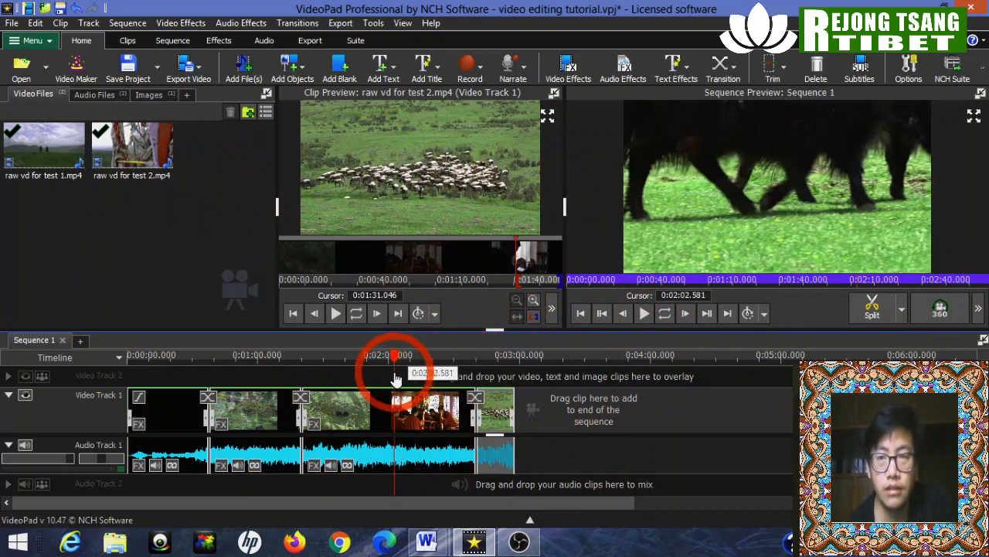
# Step: Place Praising song for His Holiness The Dalai Lama! on Audio Track 2, starting at 0:00:00.000
pyautogui.click(112, 94)
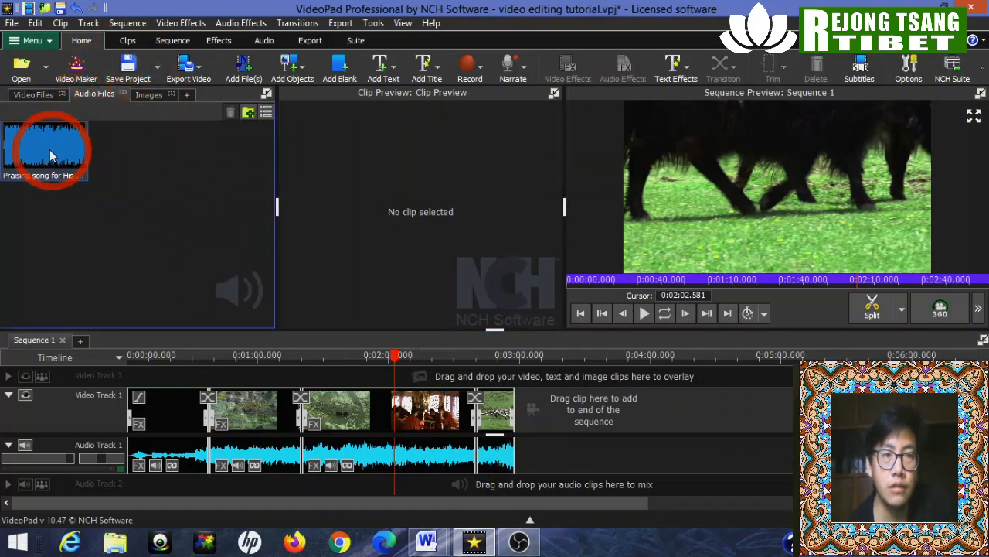
pyautogui.moveTo(33, 149); pyautogui.dragTo(179, 487)
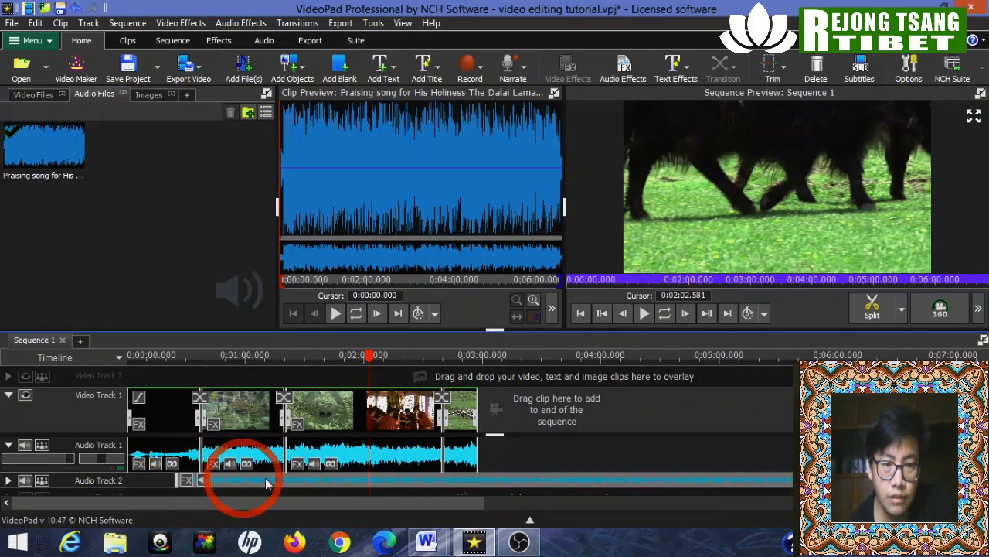
pyautogui.moveTo(369, 361); pyautogui.dragTo(111, 388)
pyautogui.moveTo(333, 484); pyautogui.dragTo(290, 487)
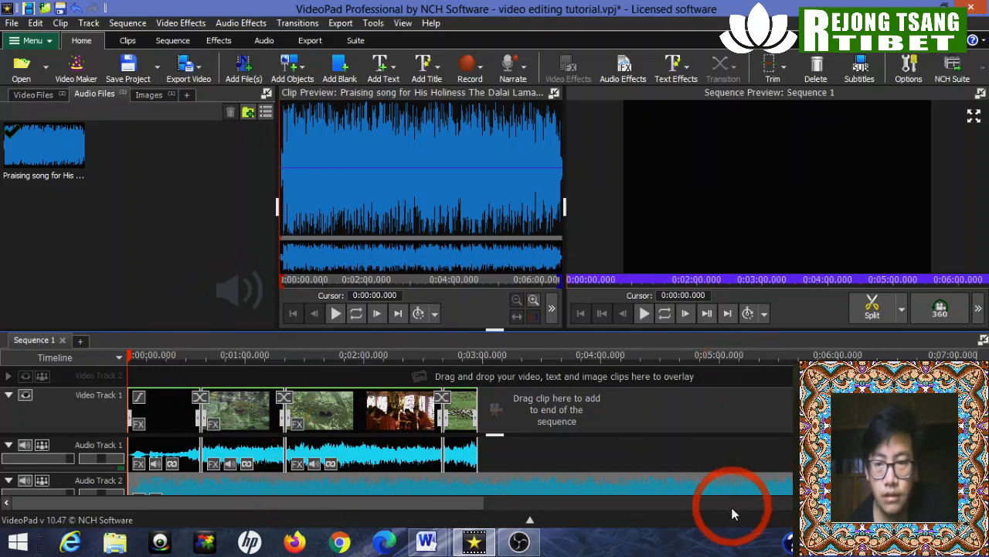
# Step: Trim the song's end to match the end of the video clips and lower the volume of Audio Track 2
pyautogui.scroll(-1, 397, 466)
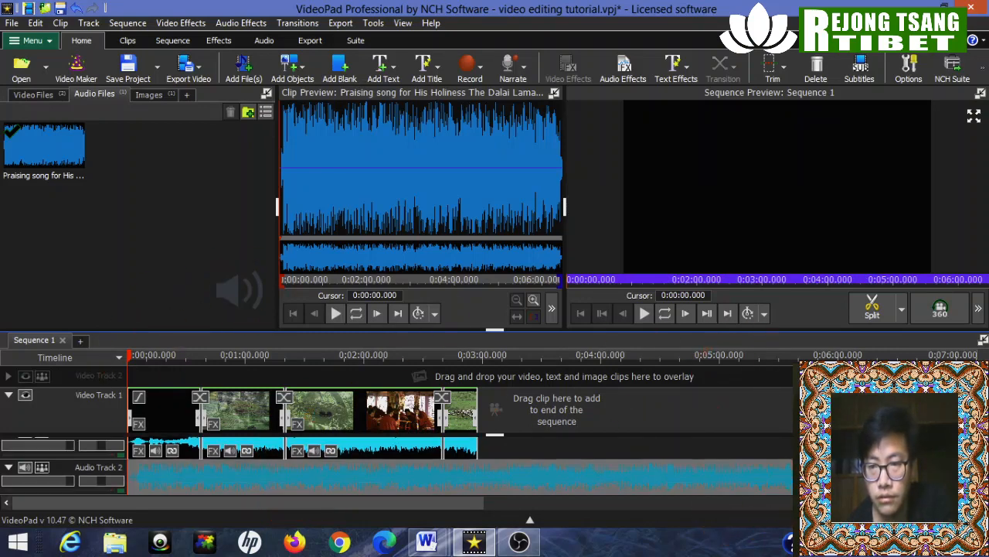
pyautogui.moveTo(790, 485); pyautogui.dragTo(487, 463)
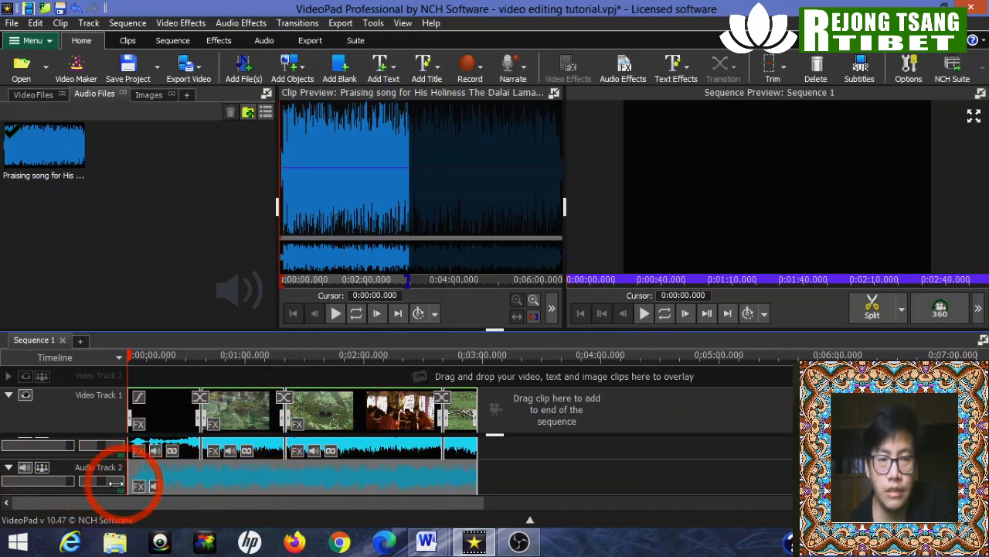
pyautogui.click(67, 482)
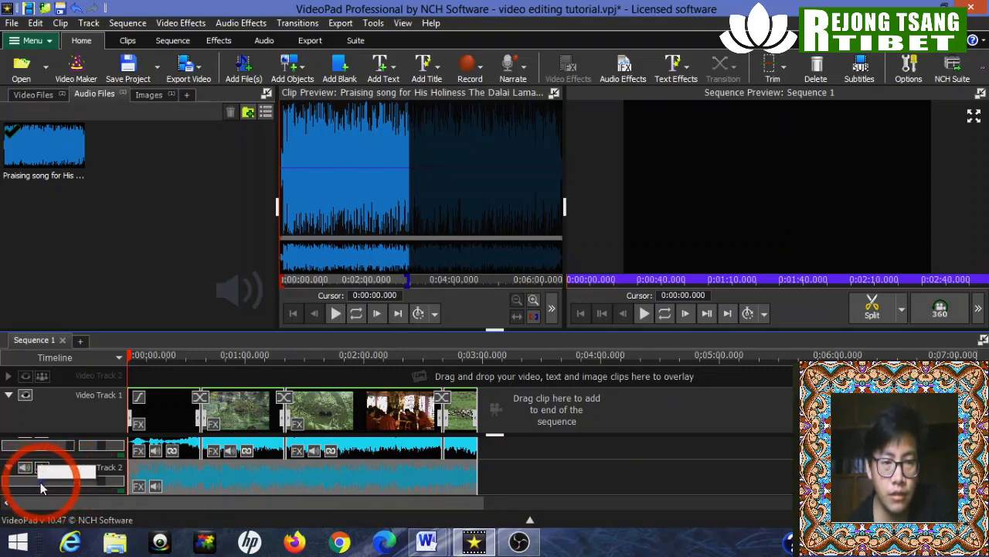
pyautogui.moveTo(17, 487); pyautogui.dragTo(17, 488)
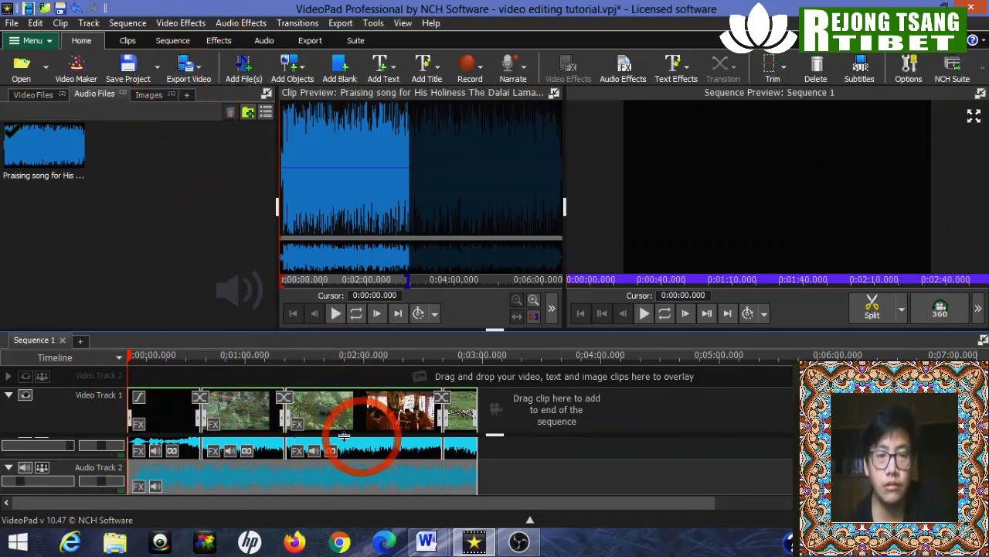
# Step: Set up a video file export named test video 3, keeping the Videos folder as the save location
pyautogui.click(188, 68)
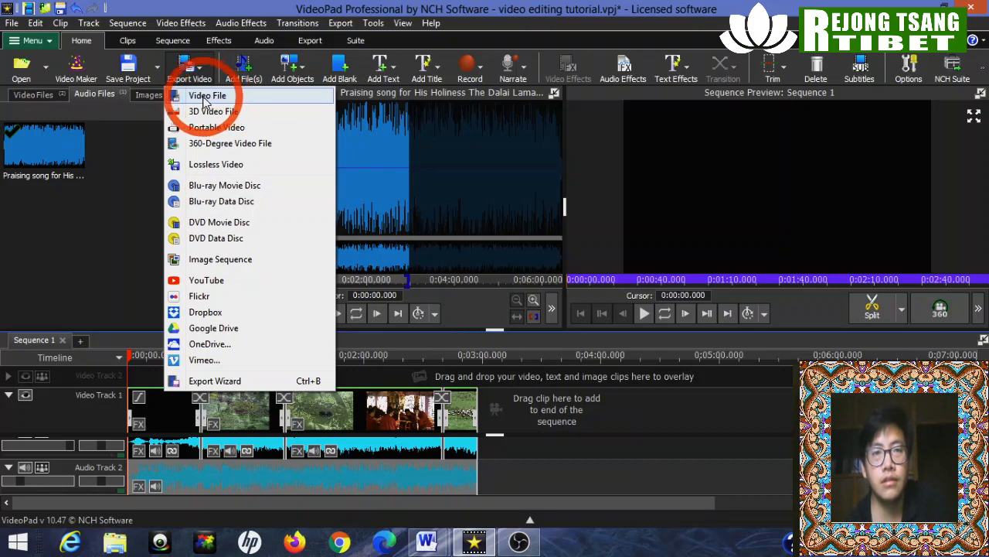
pyautogui.click(206, 98)
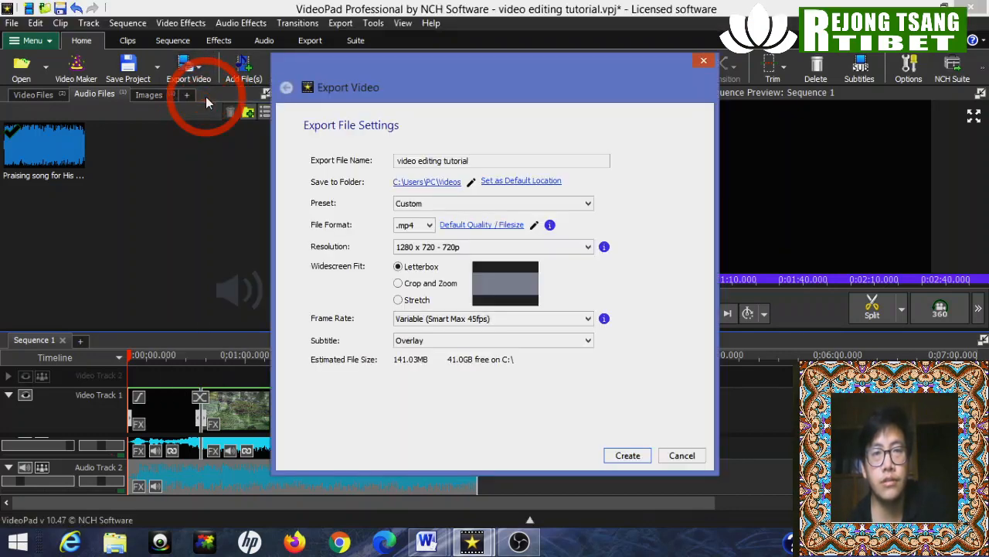
pyautogui.moveTo(531, 160); pyautogui.dragTo(317, 163)
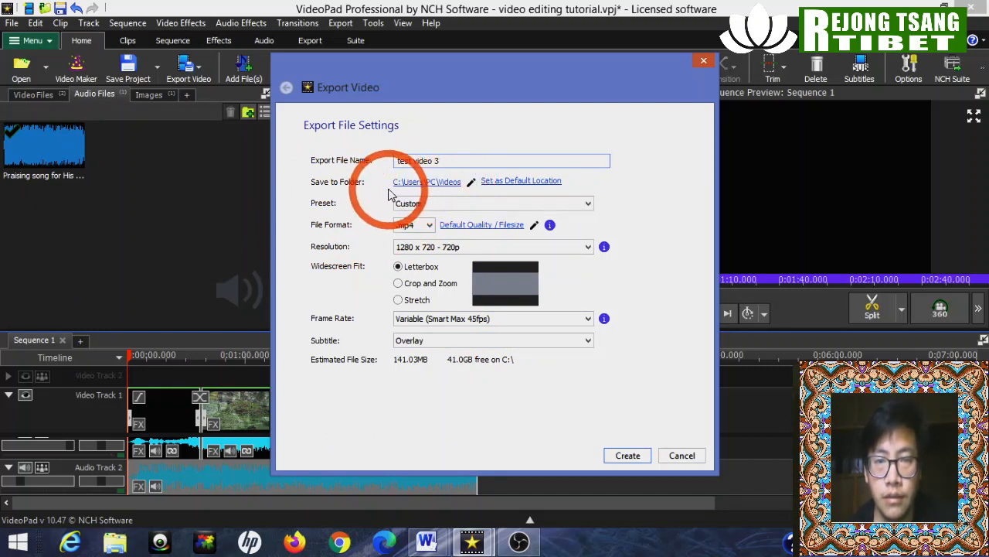
pyautogui.click(433, 189)
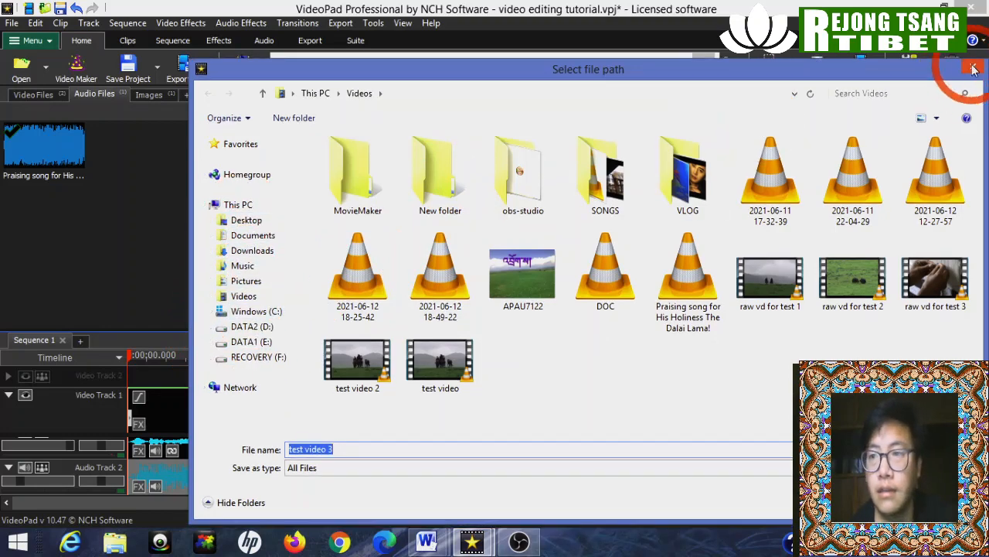
pyautogui.click(974, 69)
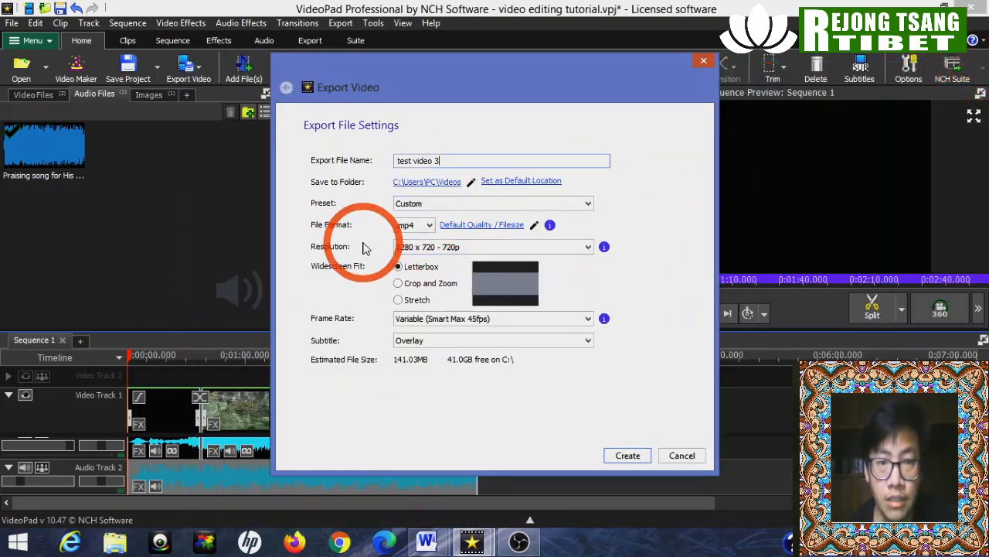
# Step: Choose the 1280 x 720 - 720p resolution, create the exported video, and close the export queue once it is complete
pyautogui.click(452, 252)
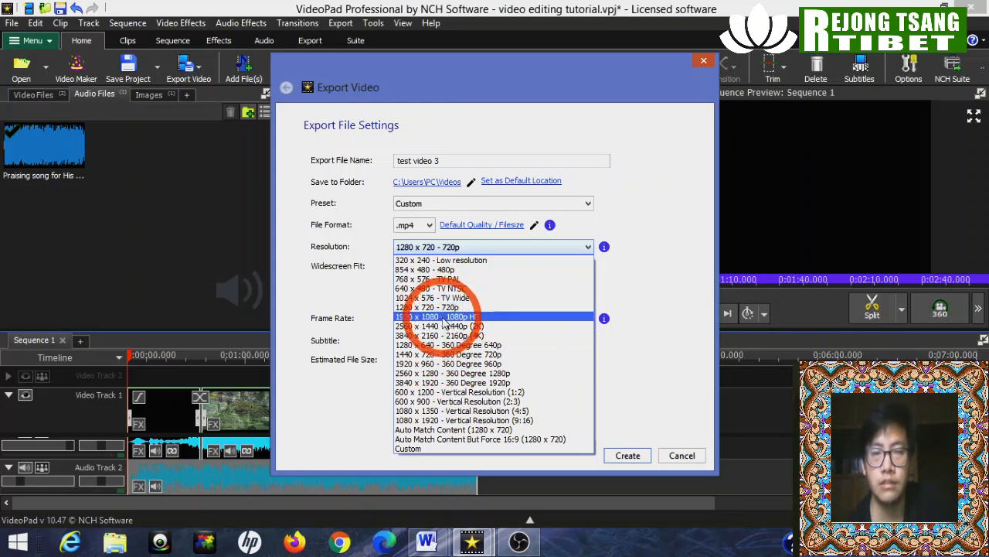
pyautogui.click(424, 308)
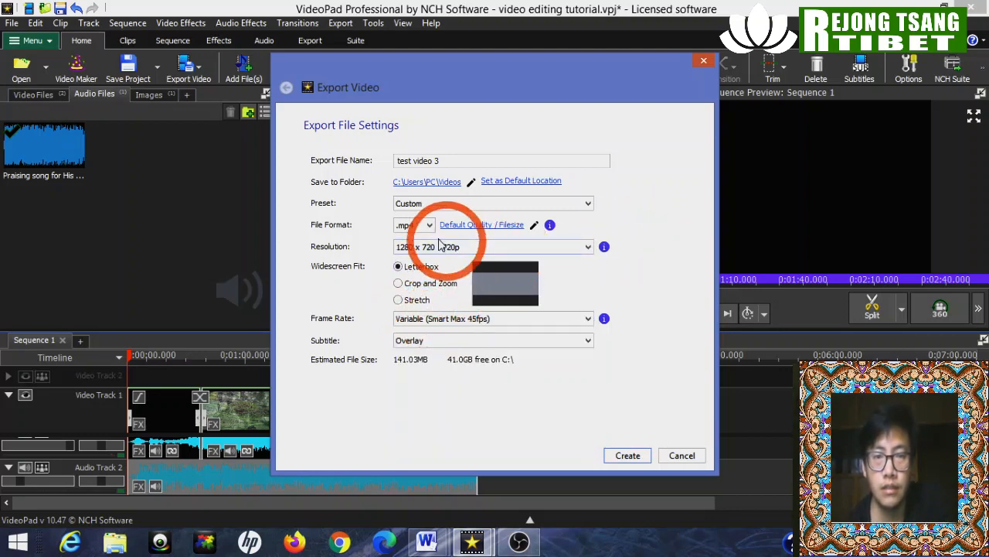
pyautogui.moveTo(478, 68); pyautogui.dragTo(471, 90)
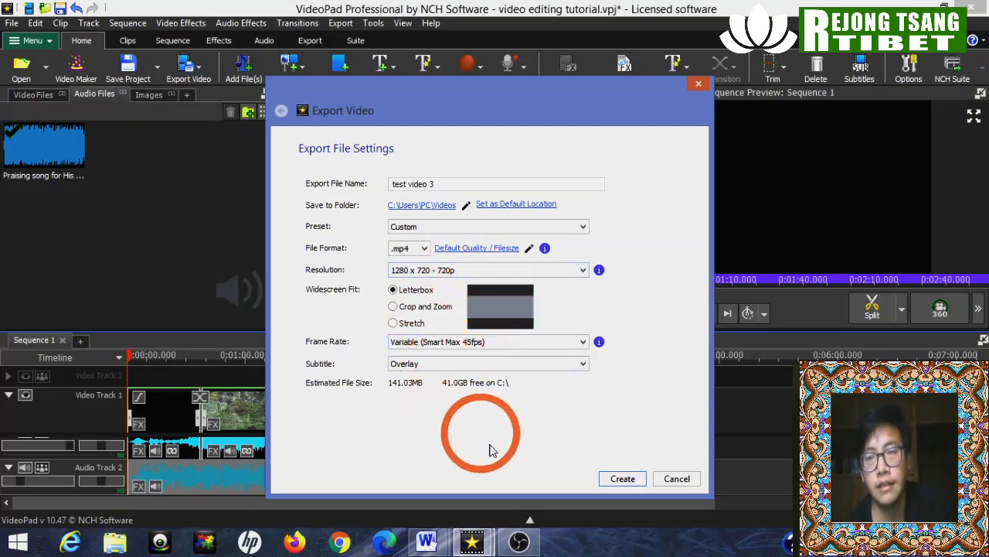
pyautogui.click(623, 479)
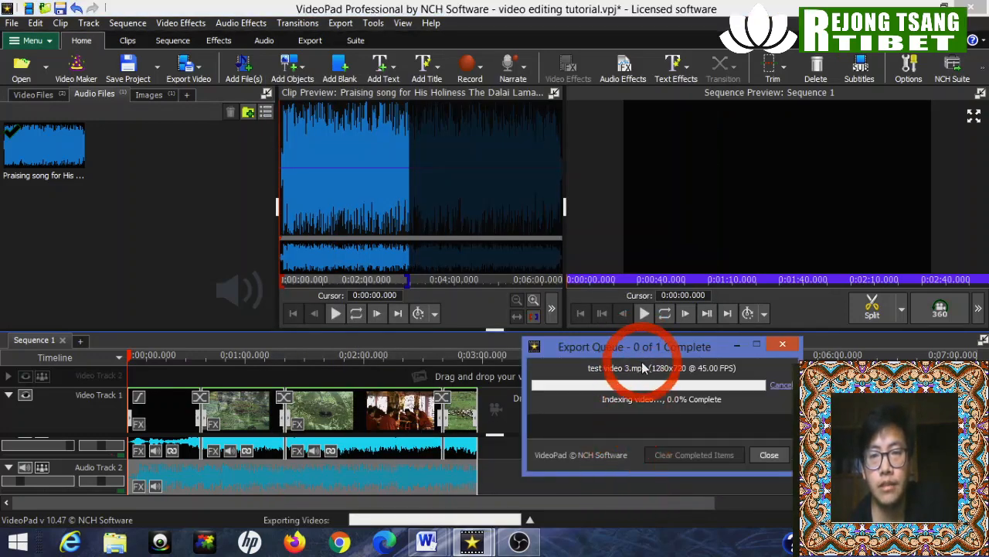
pyautogui.moveTo(568, 354); pyautogui.dragTo(319, 197)
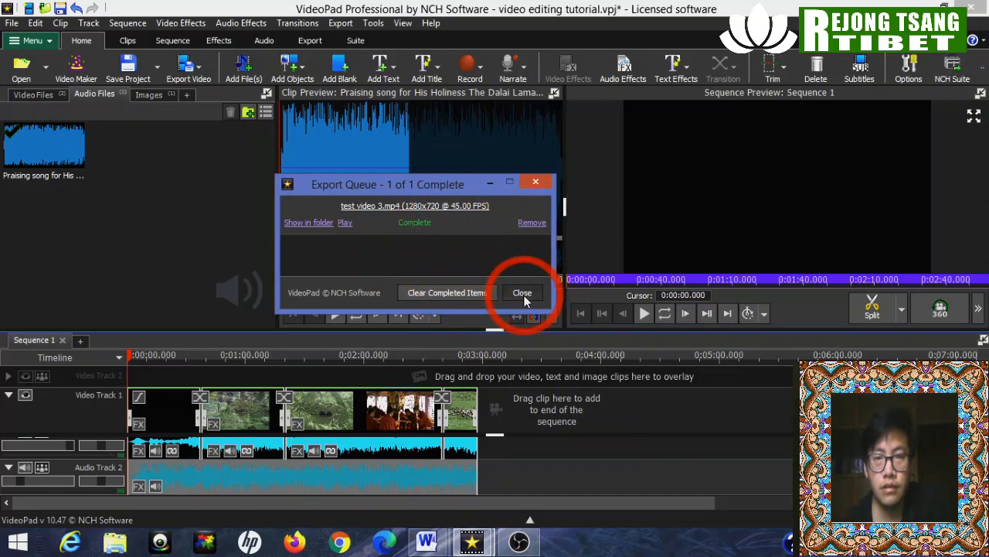
pyautogui.click(522, 293)
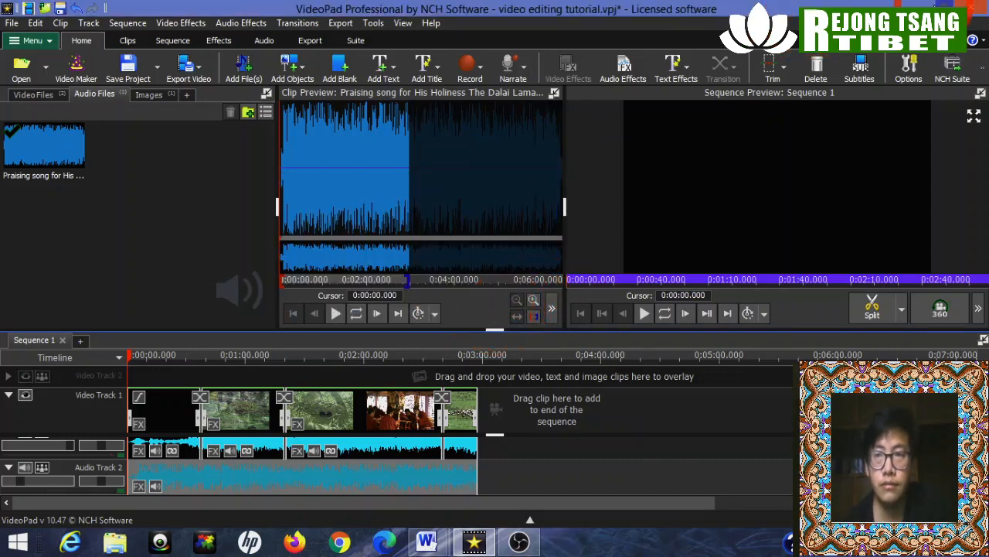
# Step: Minimize the video editor and open the Videos folder in File Explorer to locate the exported test video 3 file
pyautogui.click(926, 6)
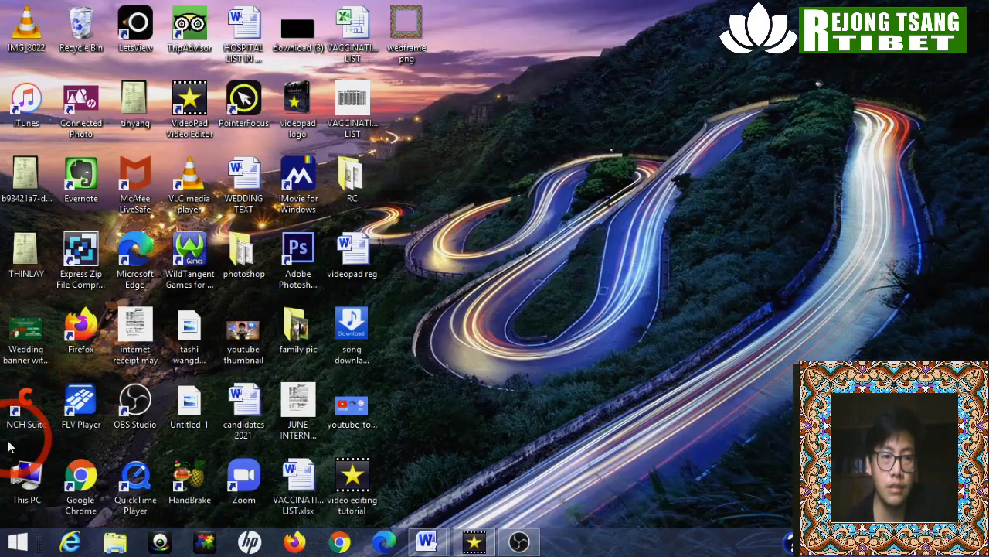
pyautogui.doubleClick(25, 476)
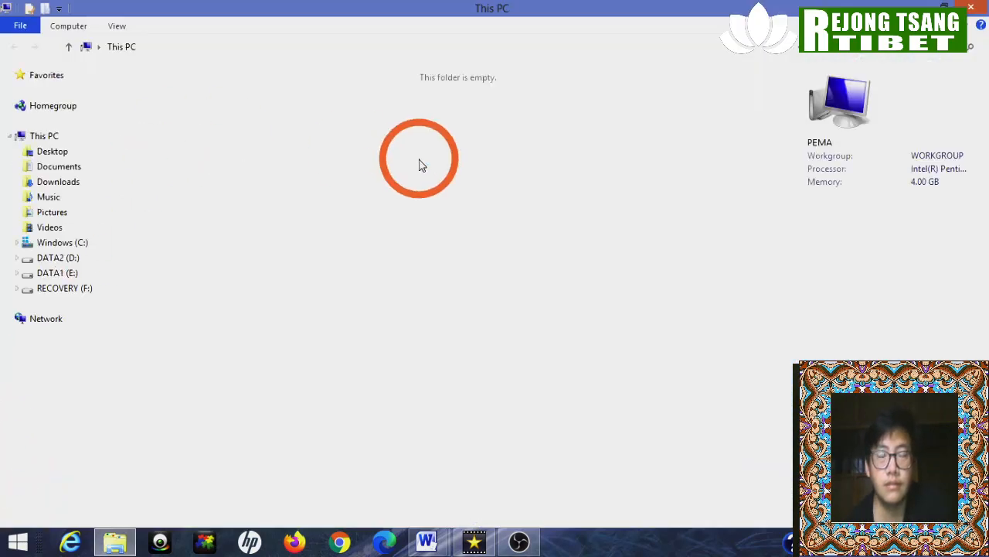
pyautogui.click(51, 228)
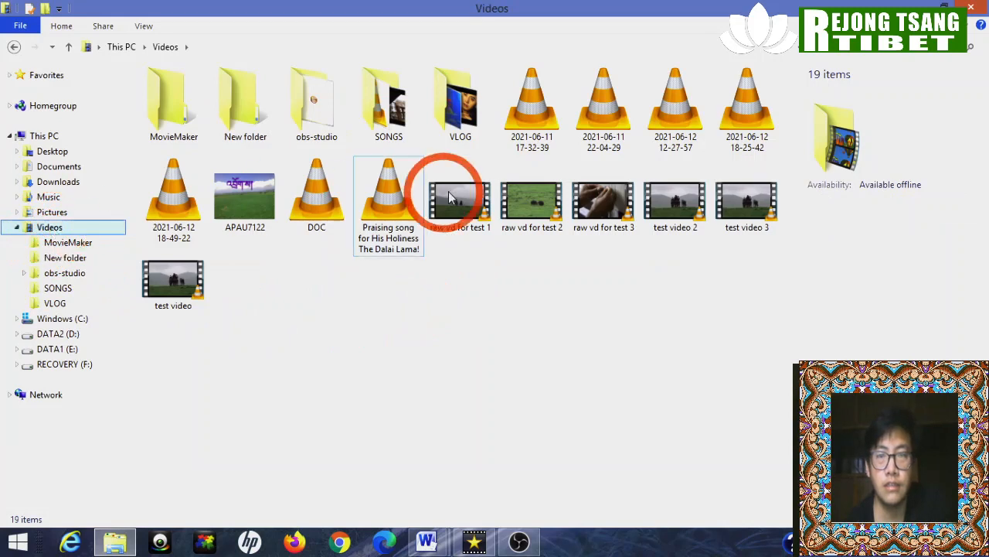
pyautogui.rightClick(750, 287)
pyautogui.click(781, 346)
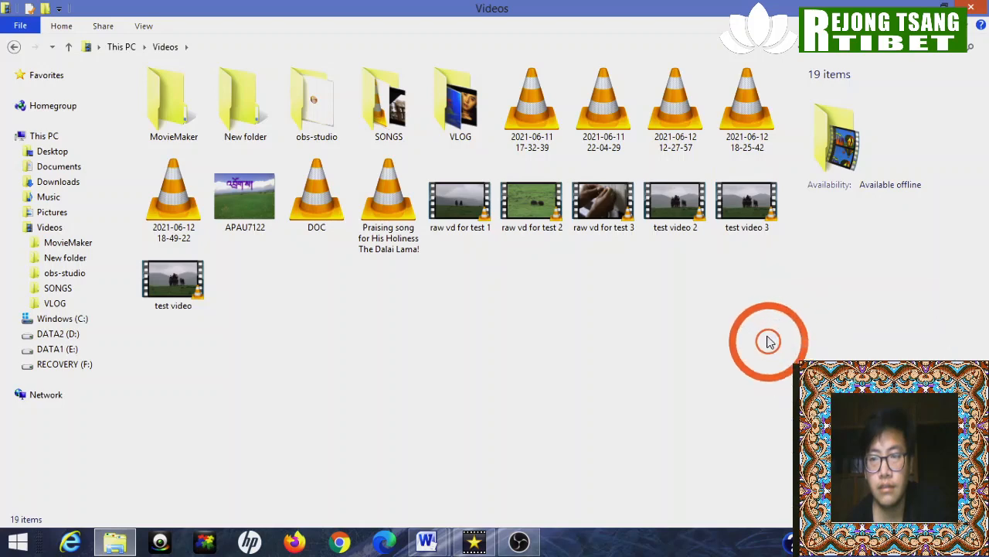
# Step: Play test video 3 in VLC media player, skip ahead through it to check the exported result, and pause the playback
pyautogui.click(735, 205)
pyautogui.doubleClick(735, 206)
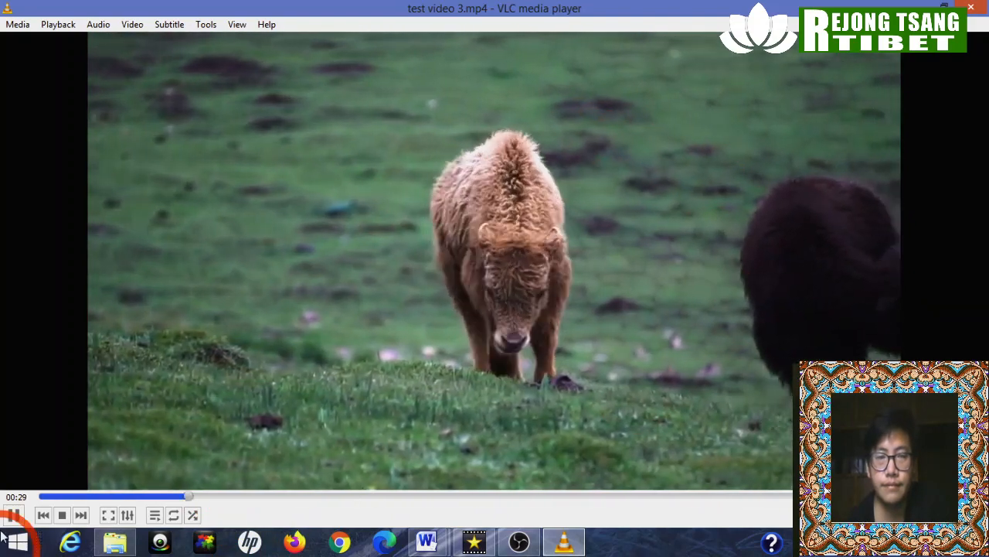
pyautogui.click(237, 496)
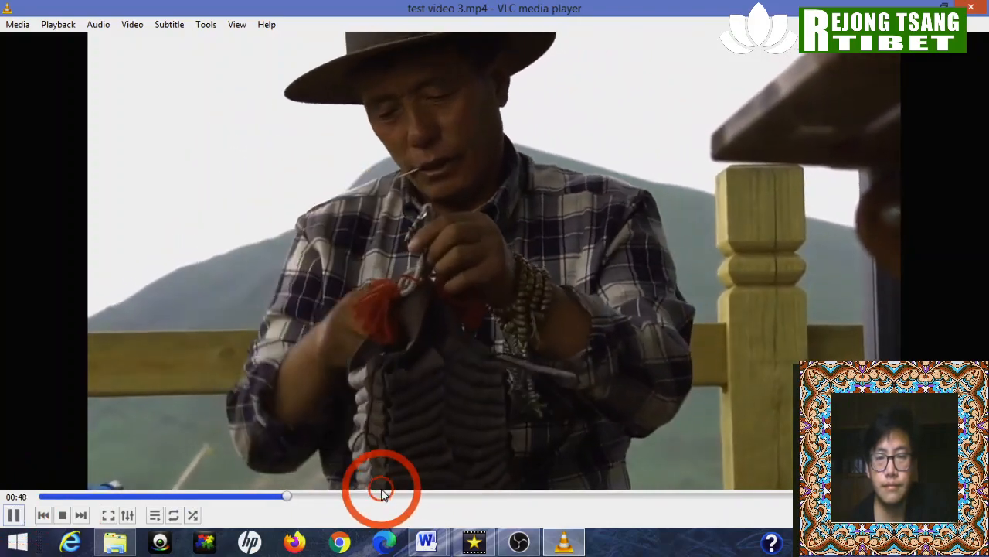
pyautogui.click(380, 496)
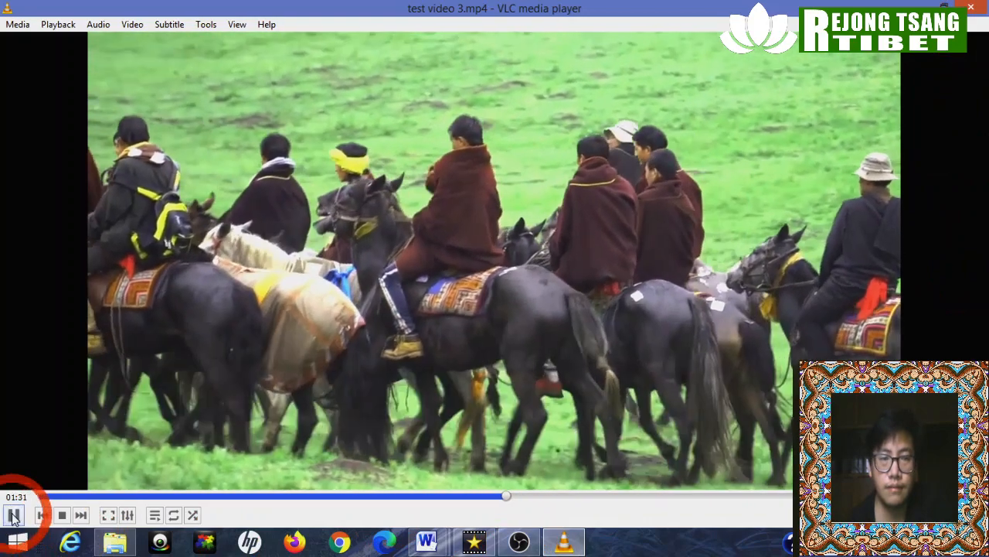
pyautogui.click(12, 514)
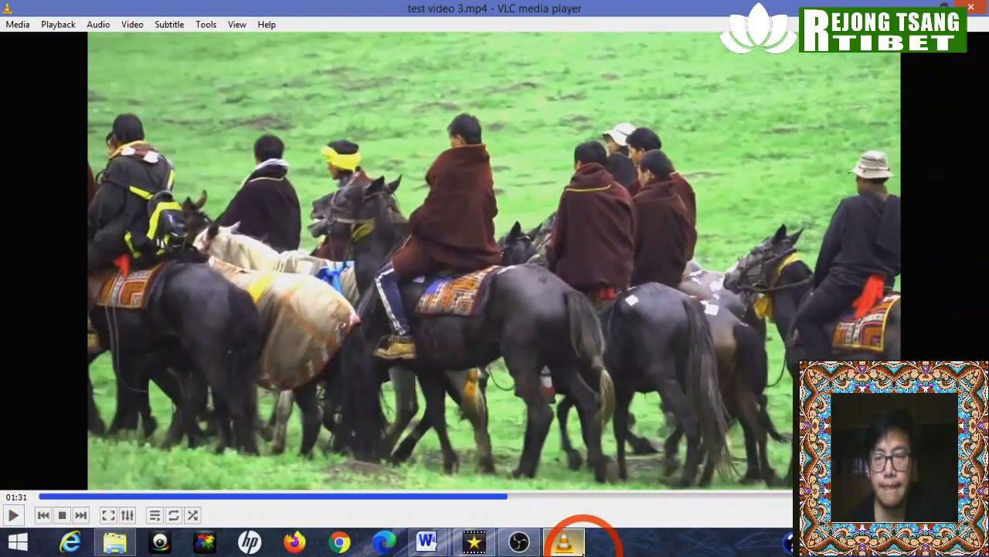
# Step: Switch back to the VideoPad window with the video editing tutorial project
pyautogui.click(474, 542)
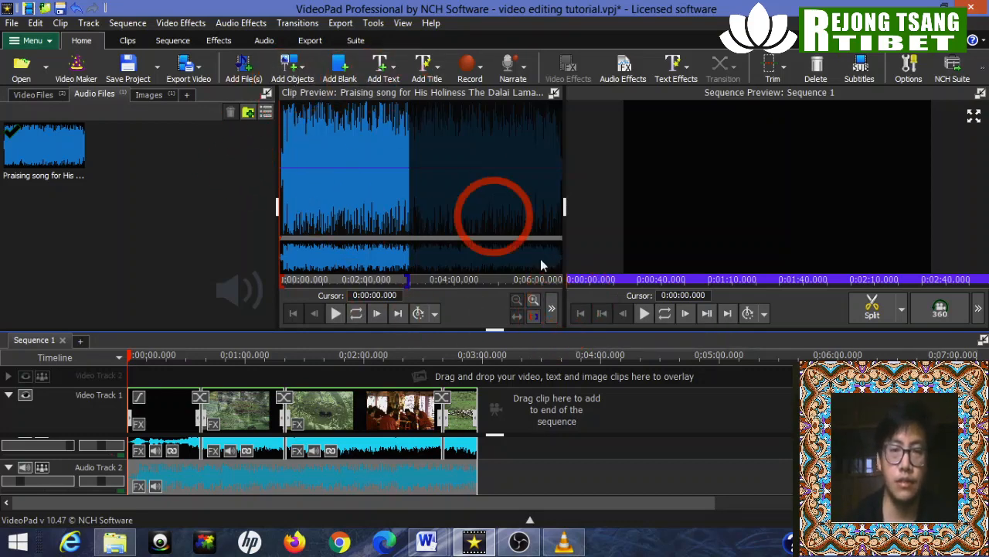
pyautogui.click(520, 542)
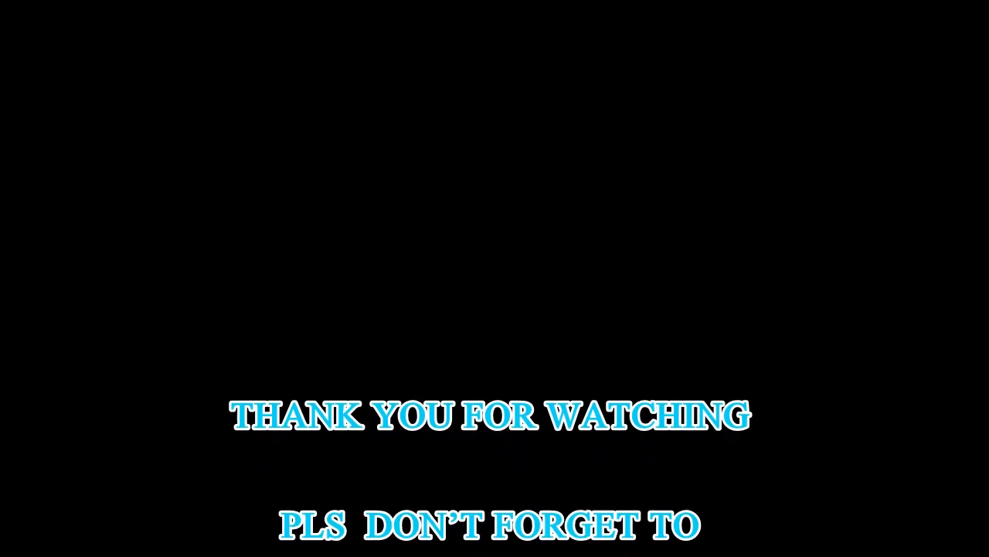